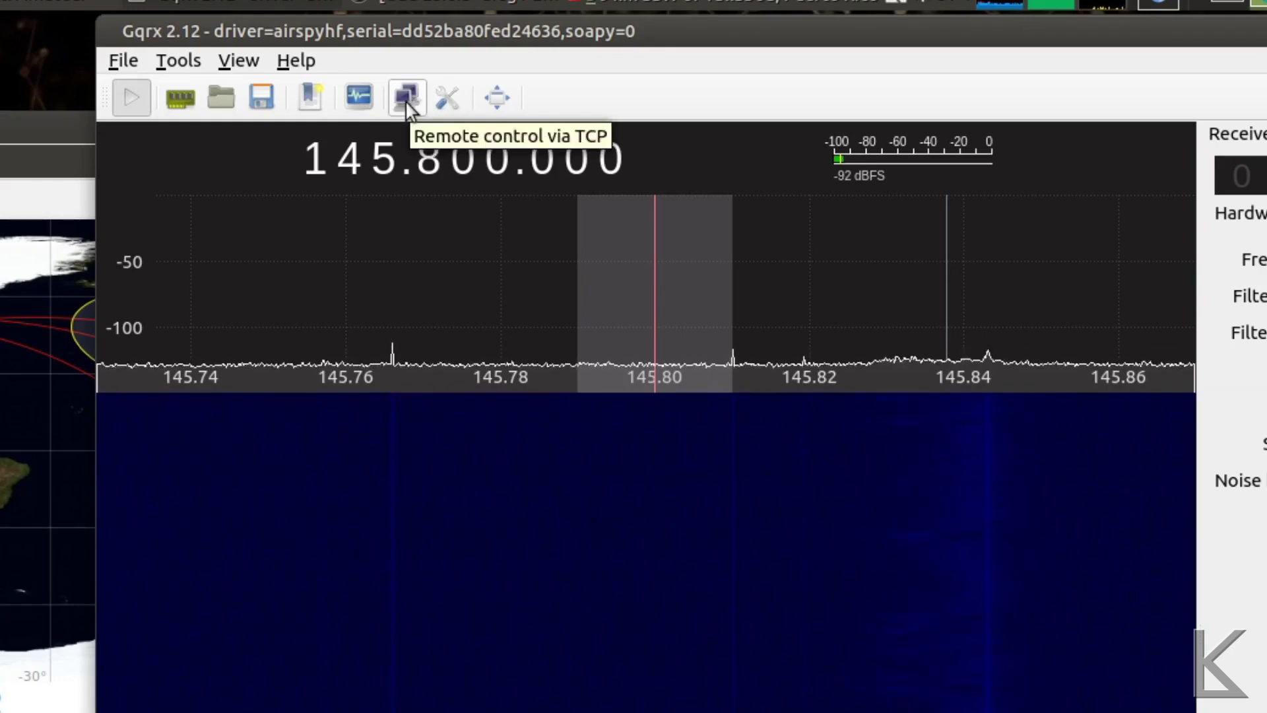
Enable Gqrx TCP remote control on port 7356 for host 127.0.0.1.
left_click(446, 99)
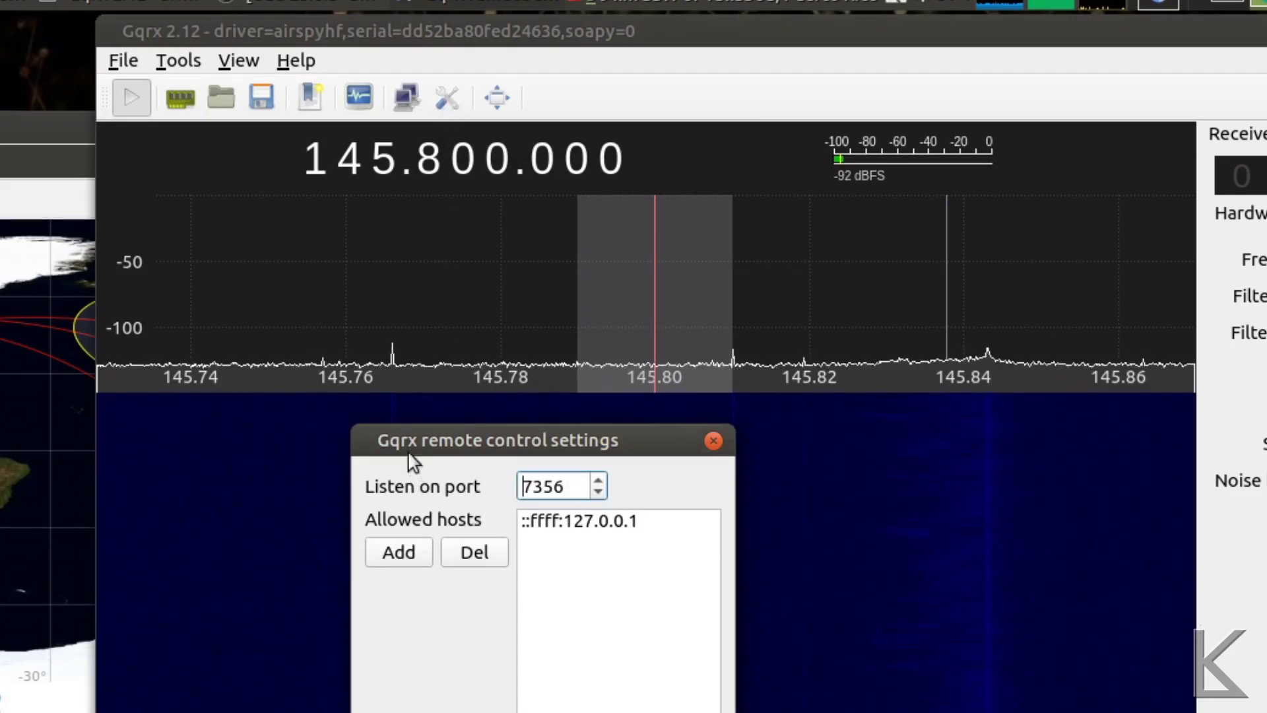
left_click(523, 487)
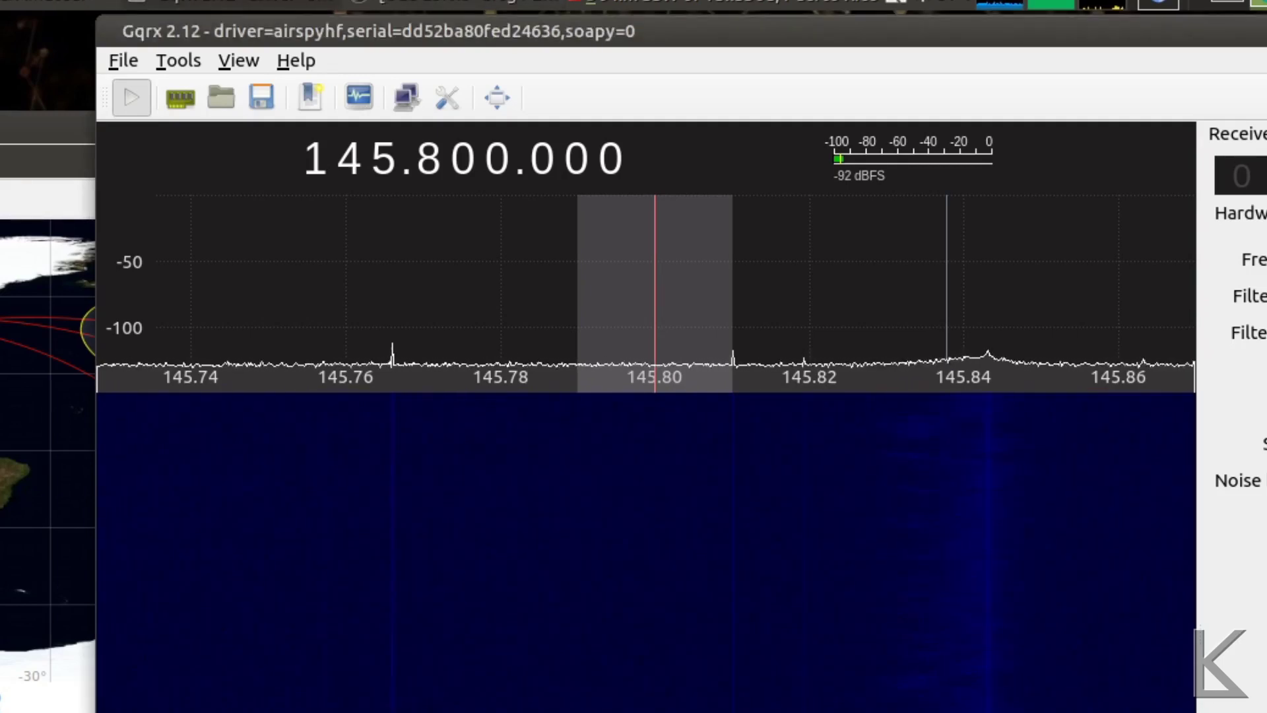
left_click(408, 100)
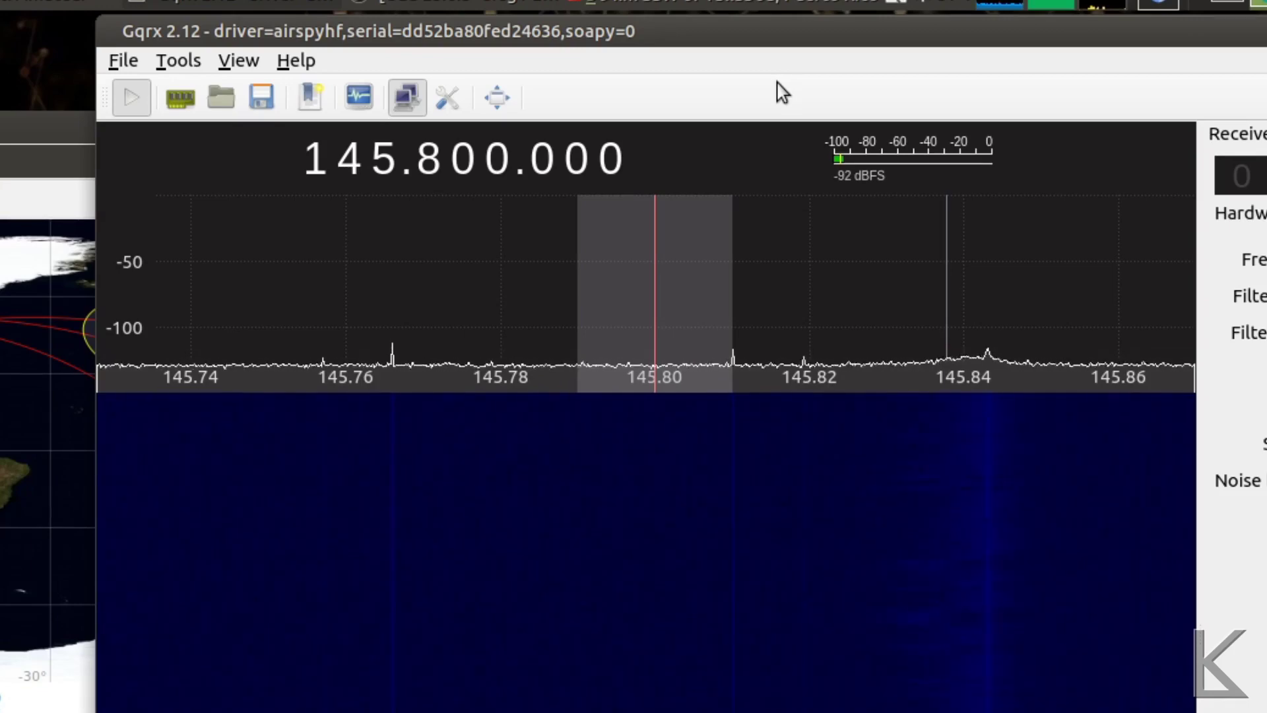
Open Gpredict Preferences at Interfaces > Radios and inspect the GQRX entry.
left_click(366, 87)
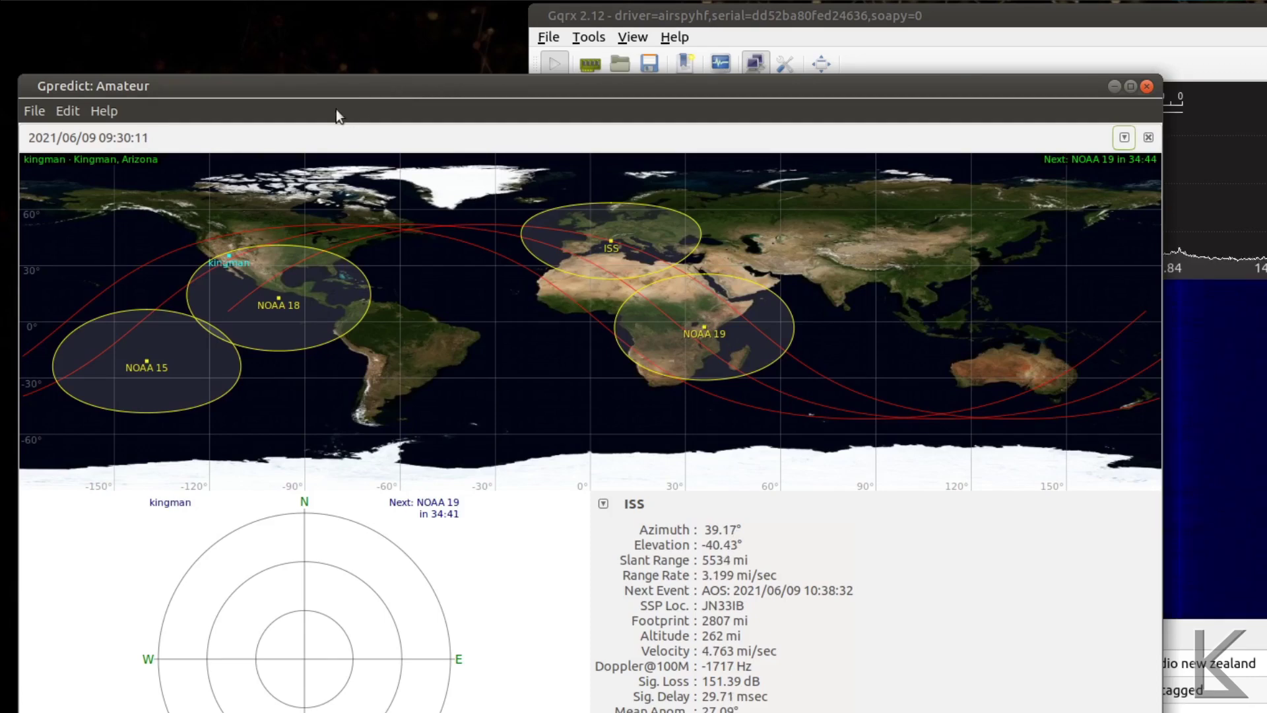
left_click(64, 110)
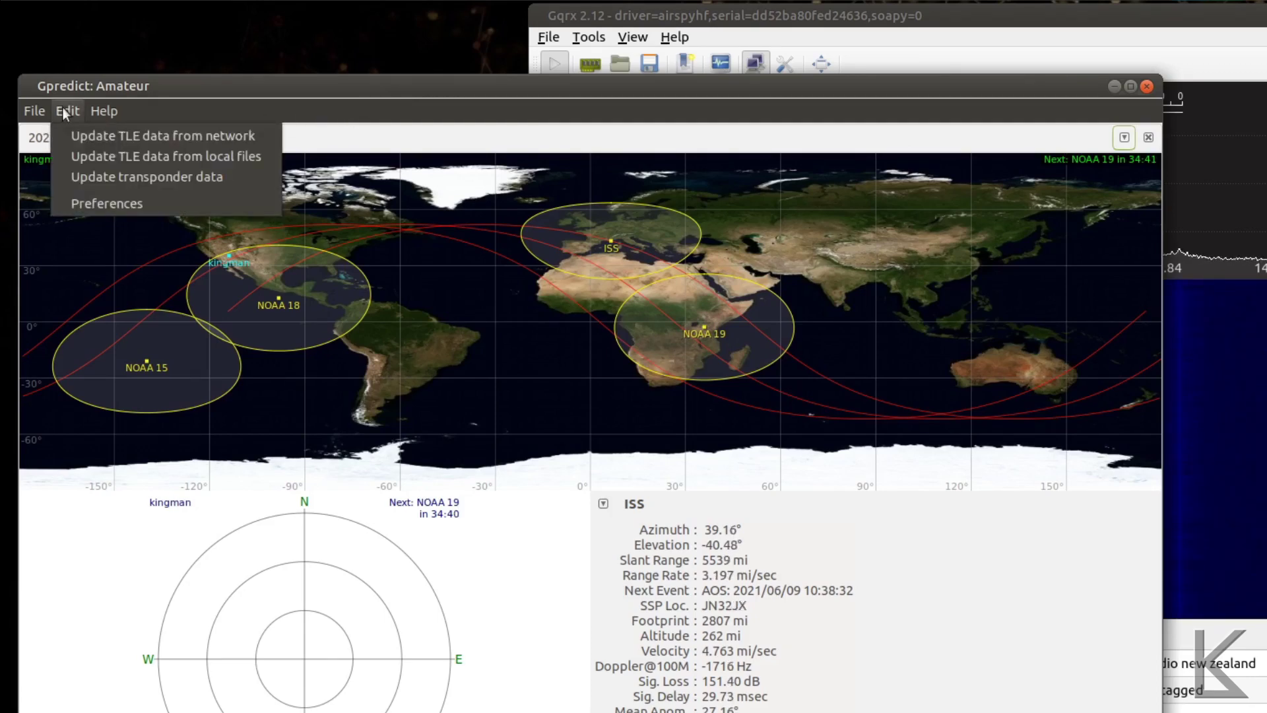
left_click(101, 198)
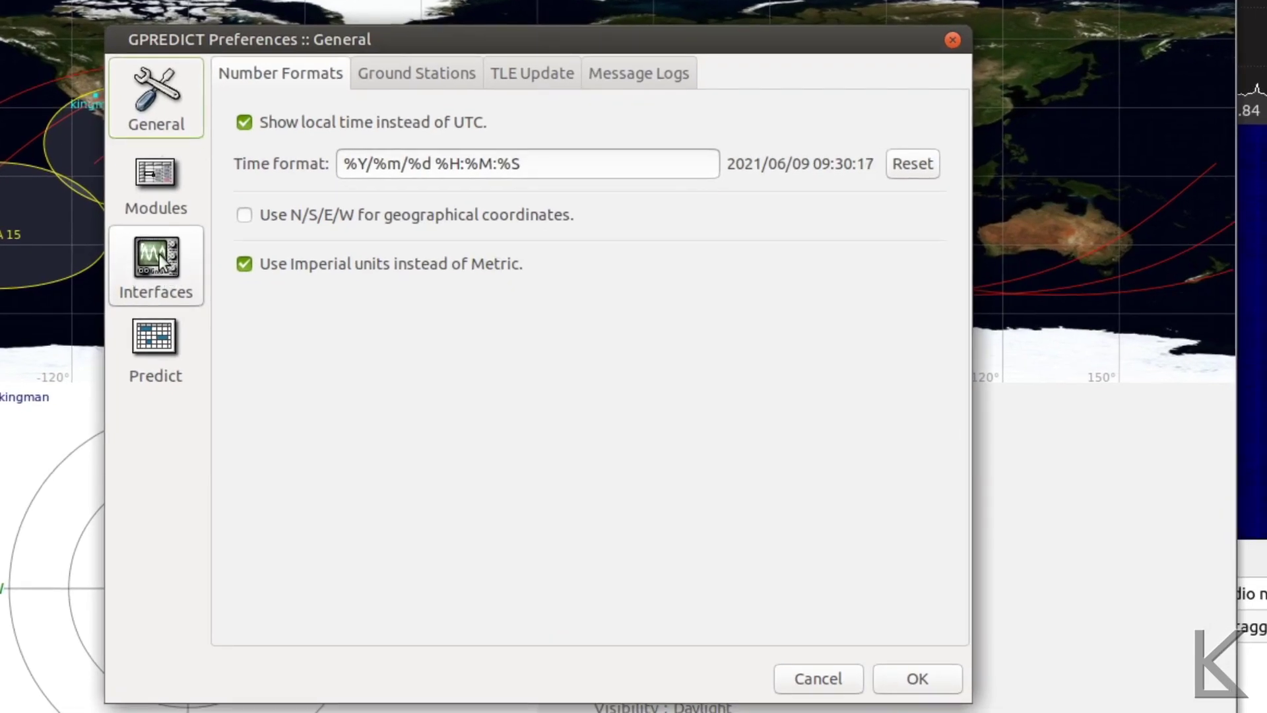
left_click(156, 256)
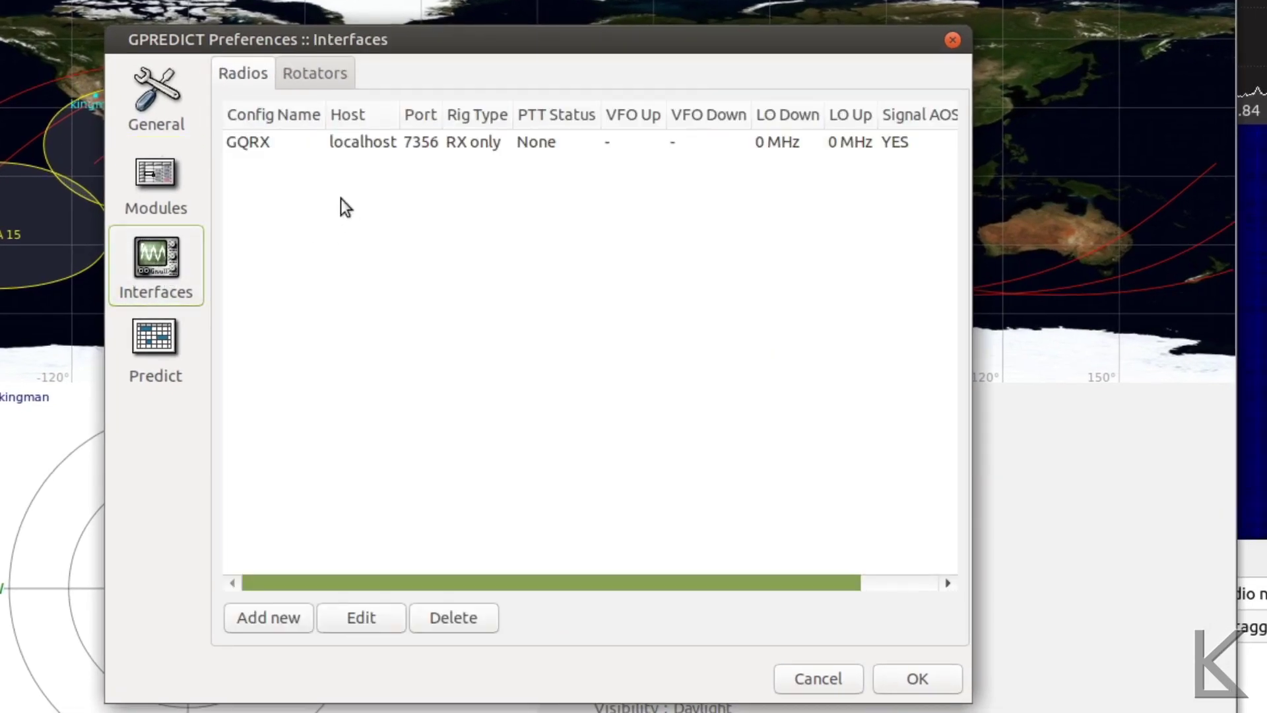
left_click(321, 151)
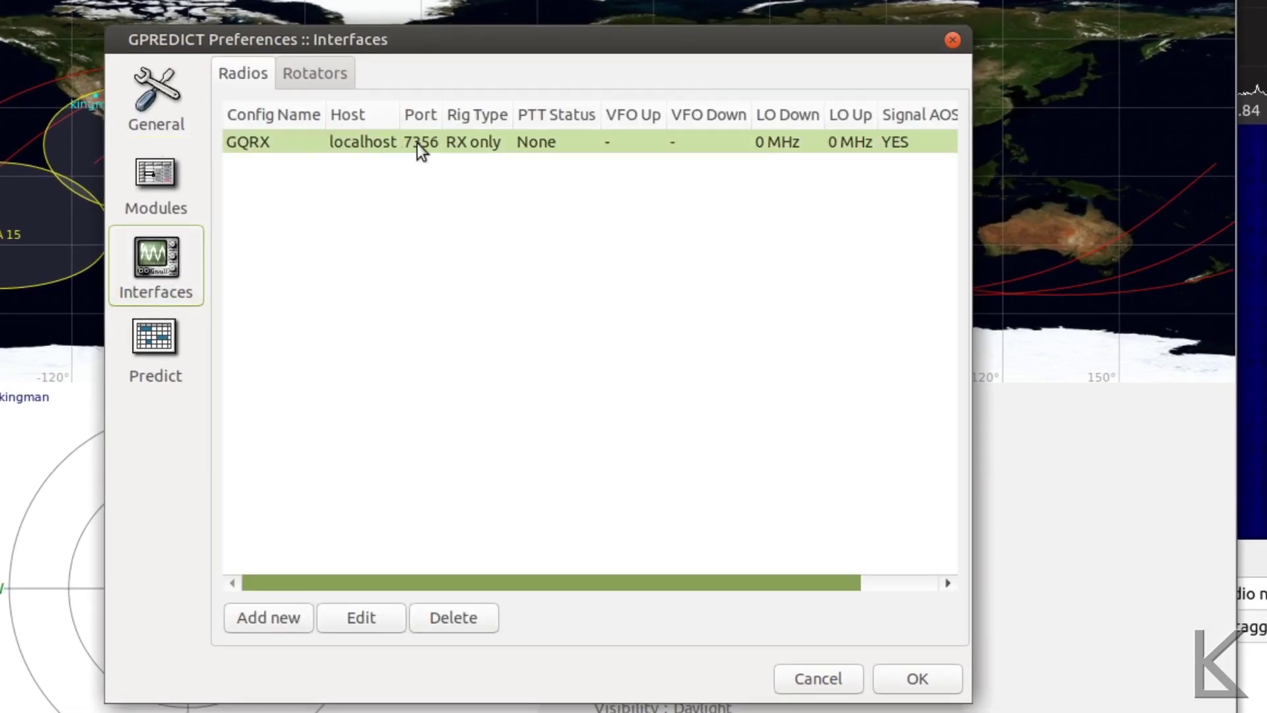
left_click(363, 312)
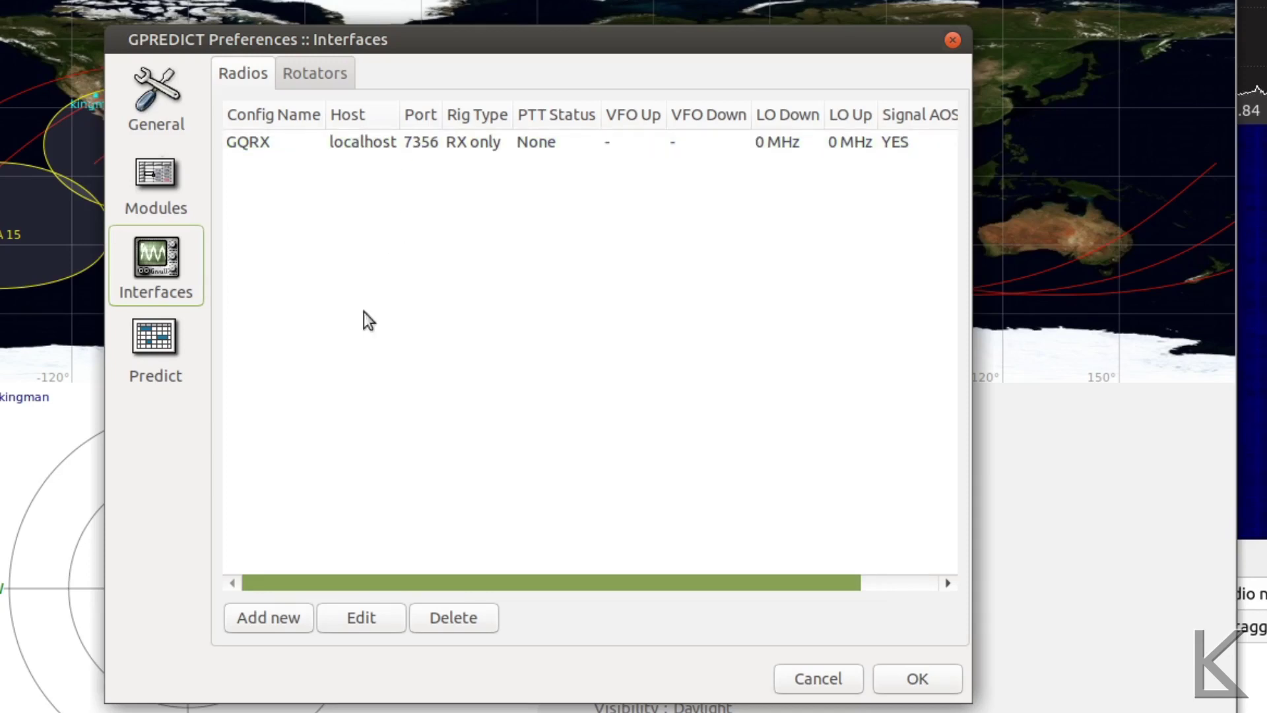
Try a new radio 'gqrxx' with port 73, cancel it, and reselect GQRX.
left_click(268, 616)
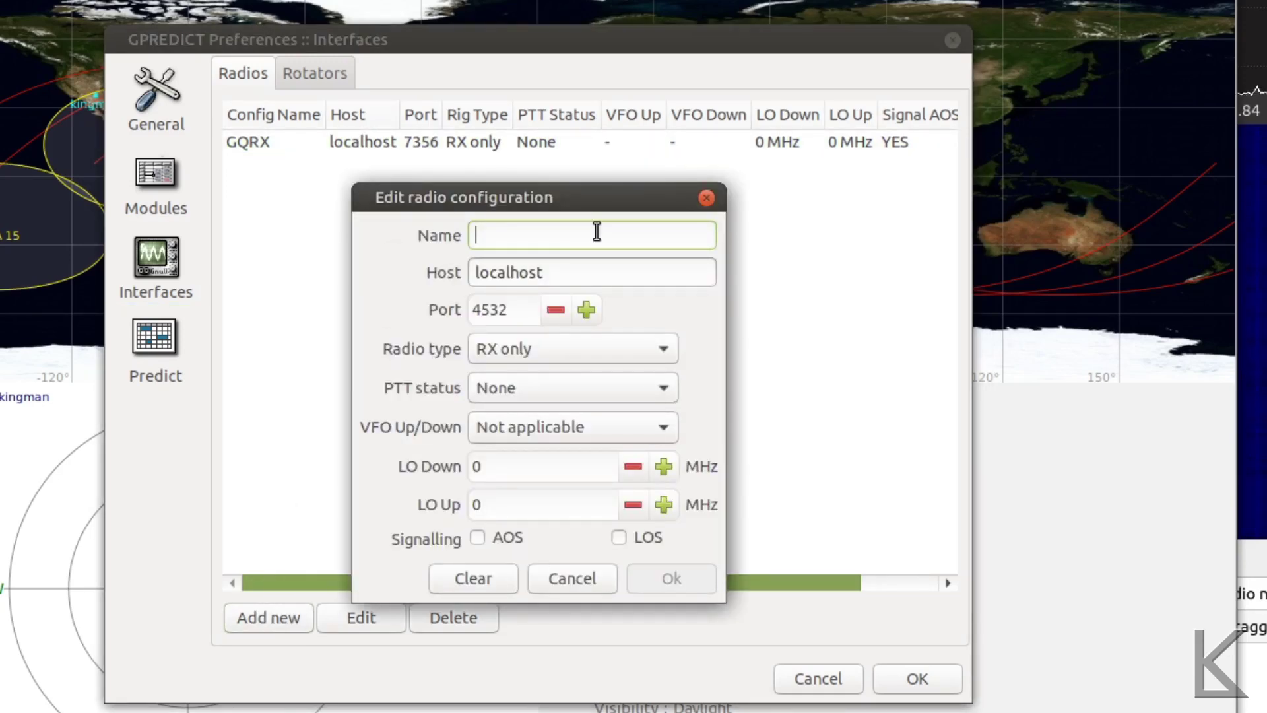
type("gqrxx")
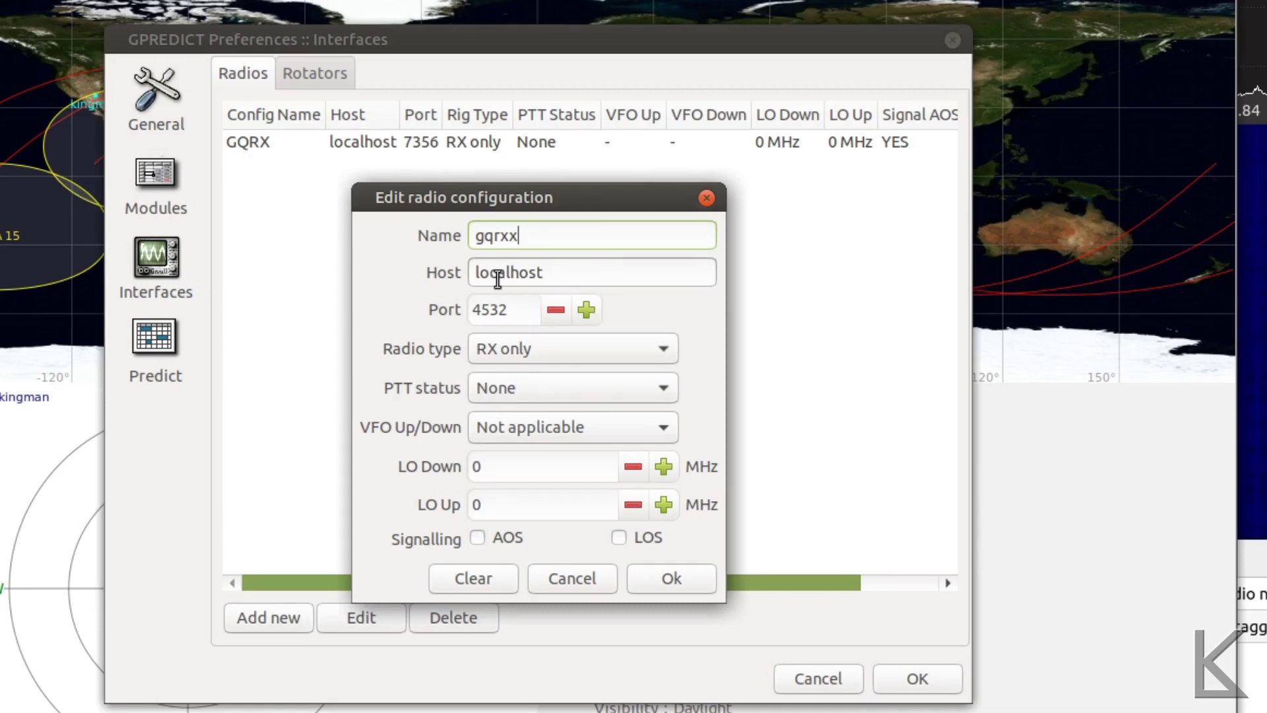
double_click(513, 313)
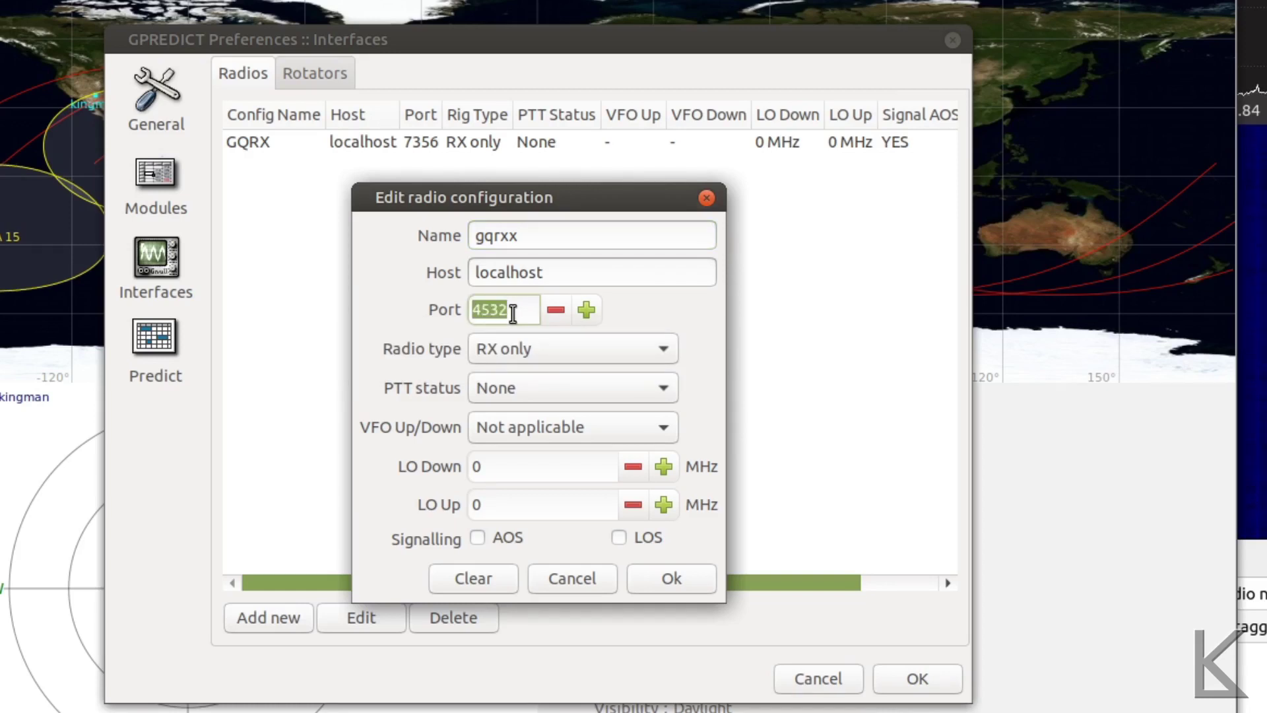
type("7356")
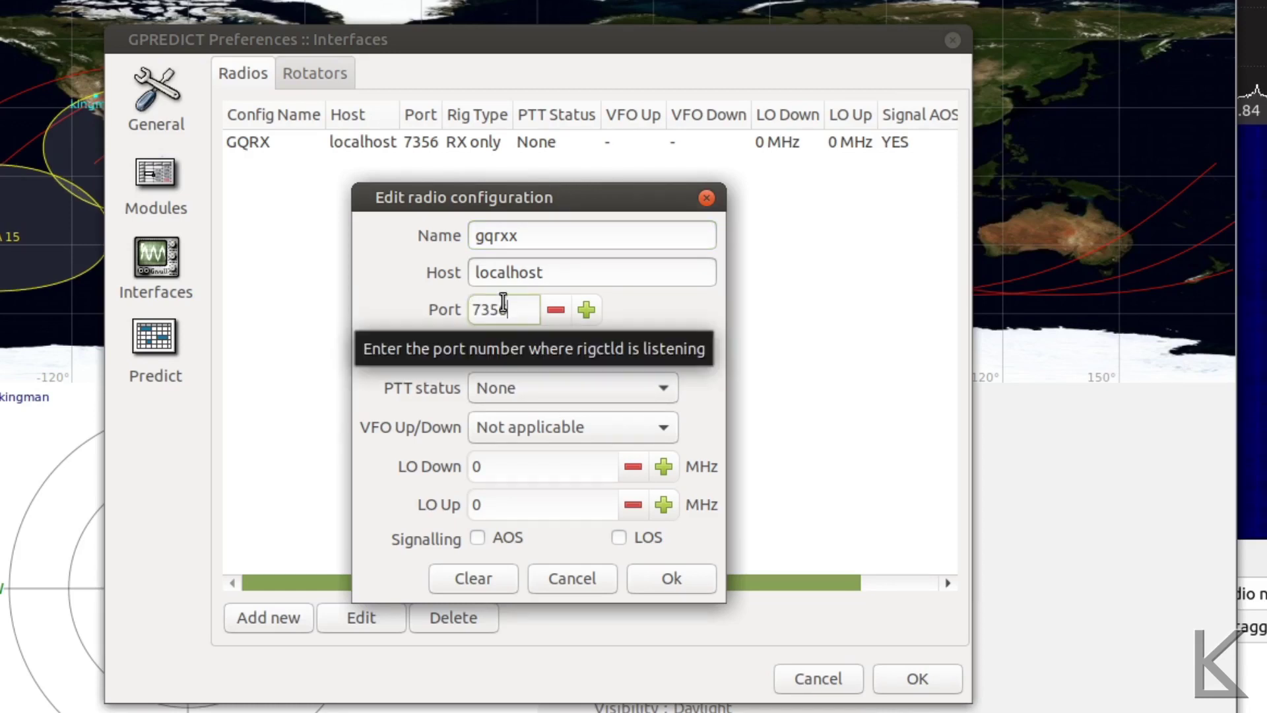
left_click(570, 578)
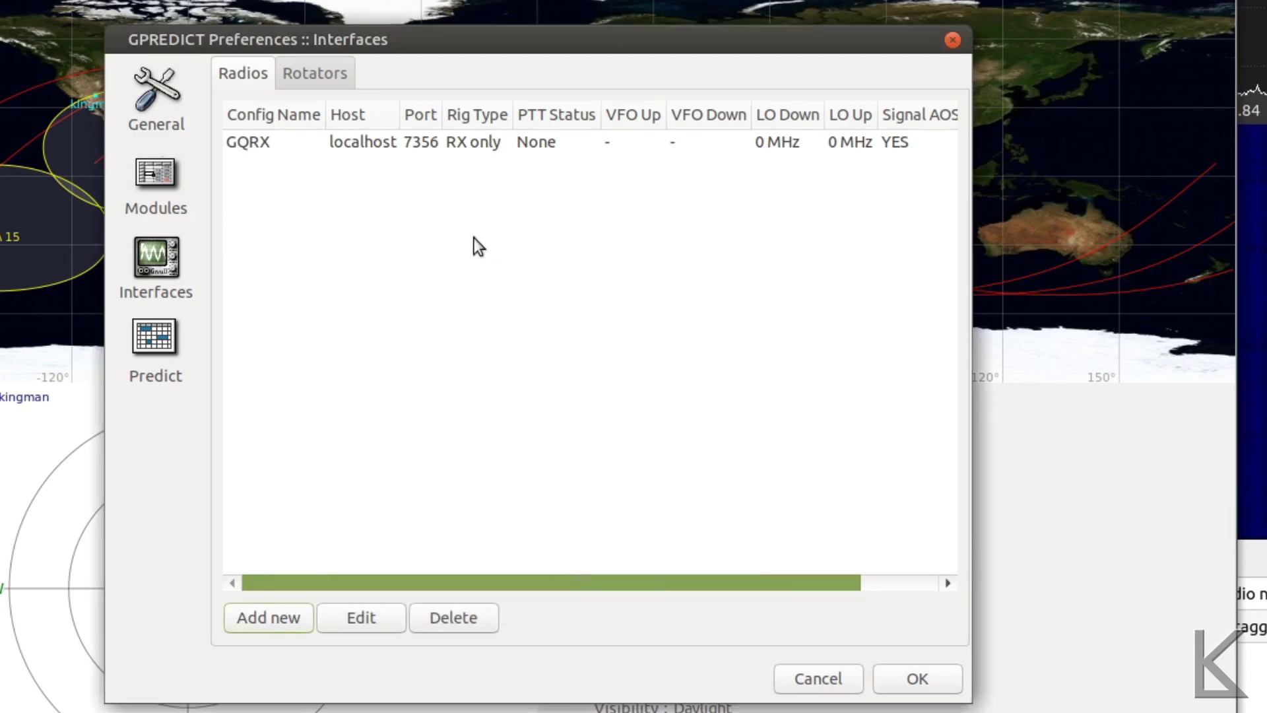
left_click(375, 149)
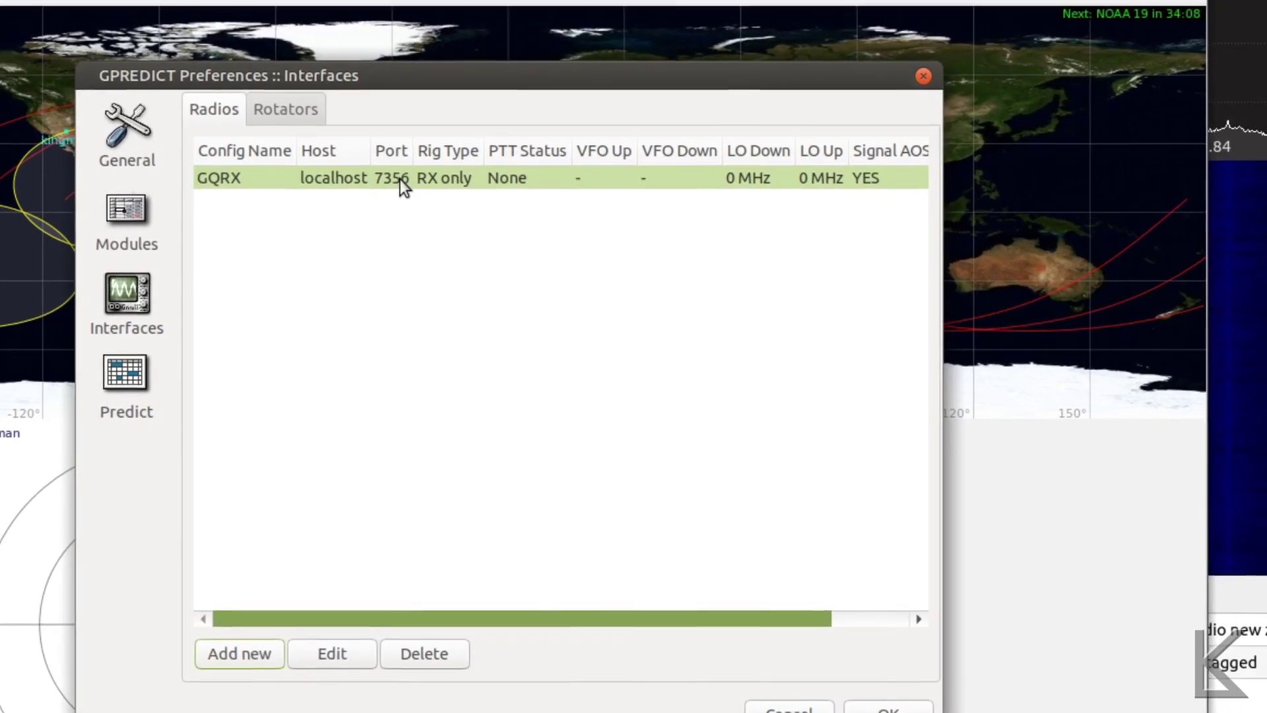
Close Preferences and open Radio Control from the module's drop-down menu.
key("Return")
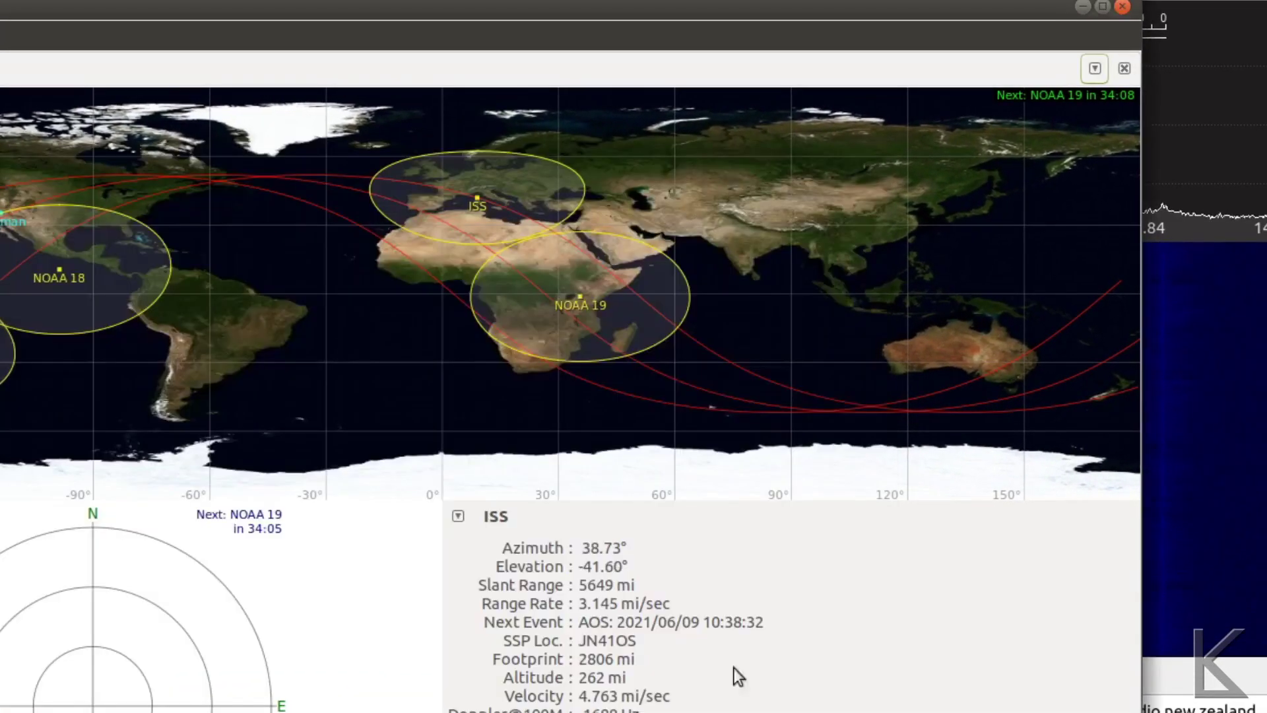
left_click(1091, 70)
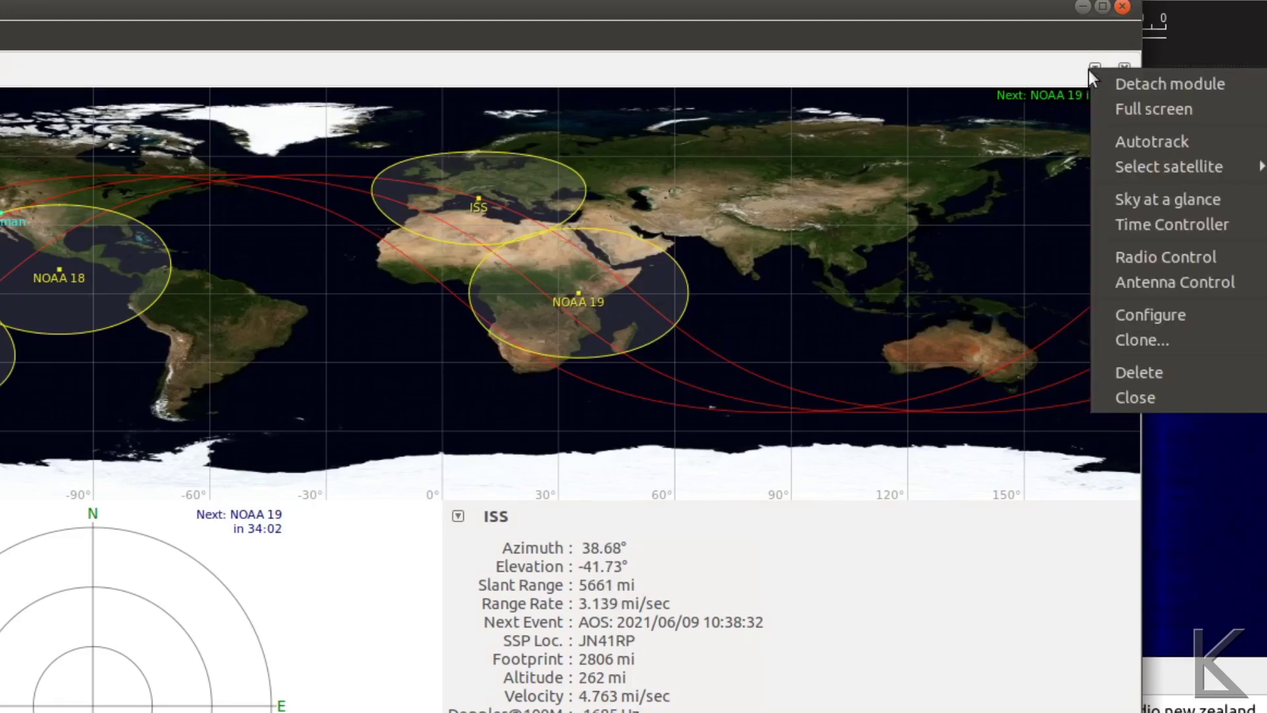
left_click(1125, 264)
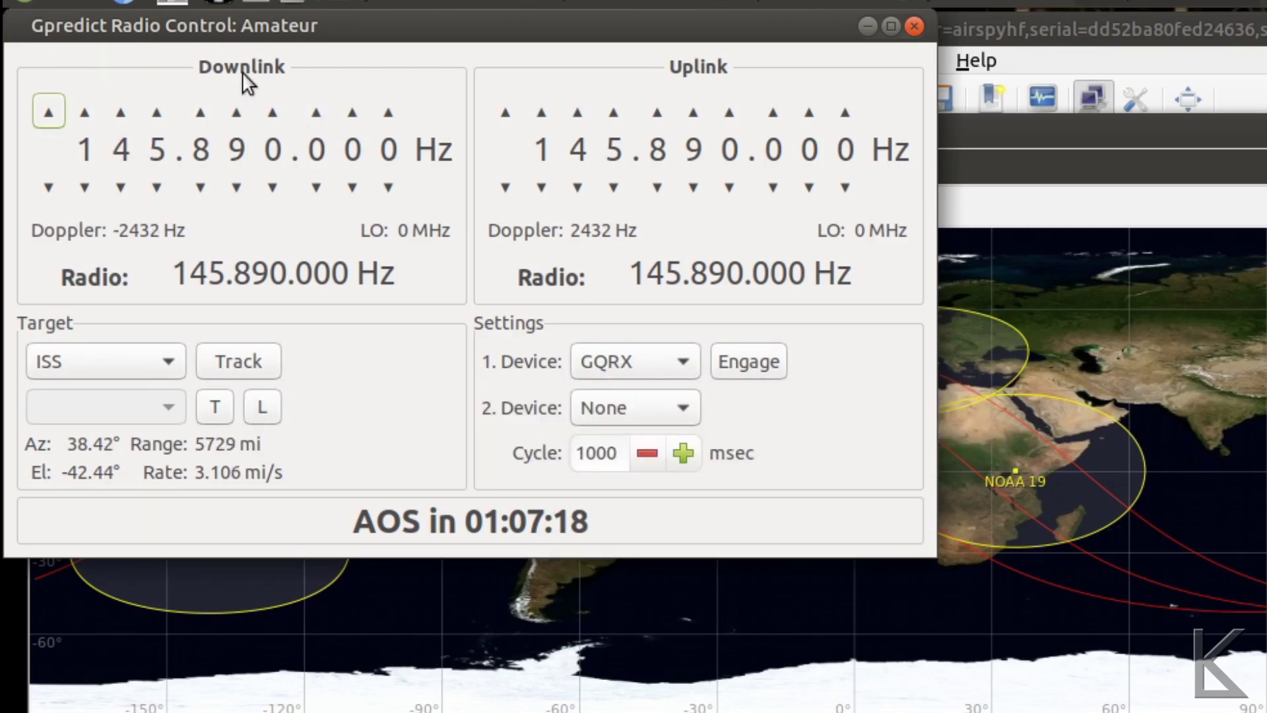
Step the downlink frequency down to 145.800.000 Hz.
left_click(237, 188)
left_click(236, 188)
left_click(236, 188)
left_click(237, 188)
left_click(236, 188)
left_click(236, 188)
left_click(236, 188)
left_click(236, 188)
left_click(237, 188)
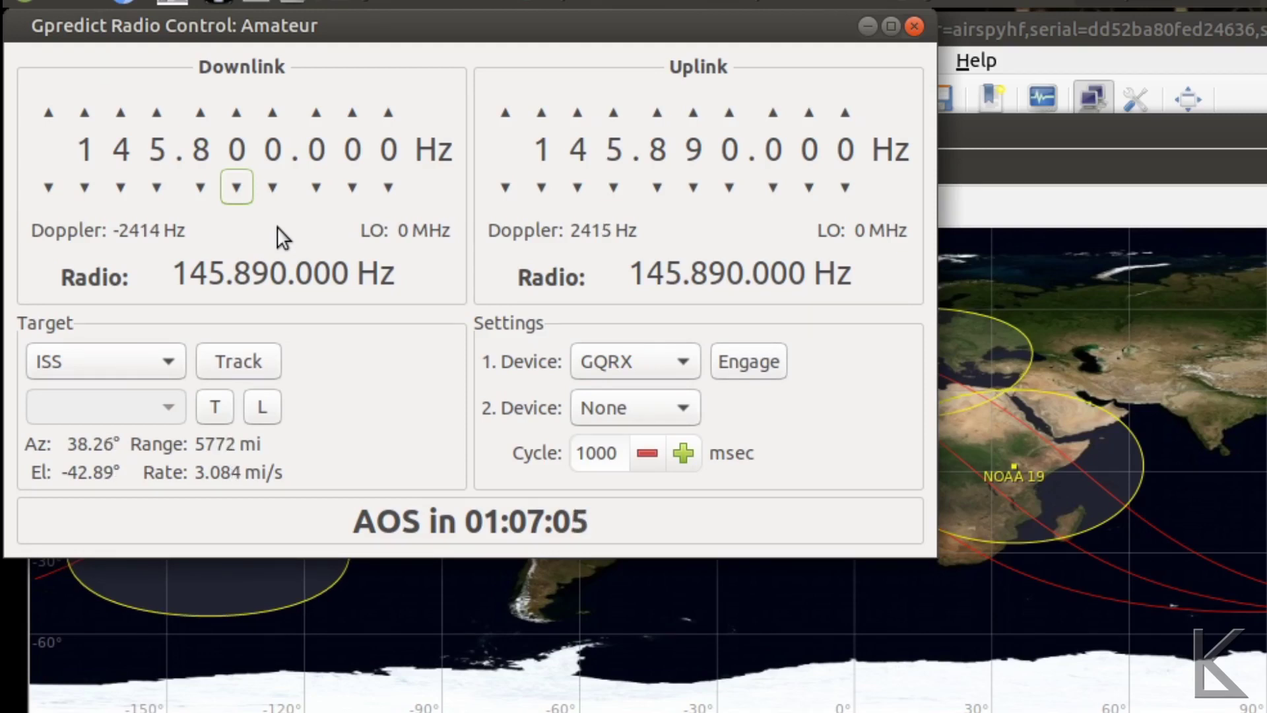
Engage the GQRX device, keep ISS as target, start tracking, and check Gqrx.
left_click(762, 370)
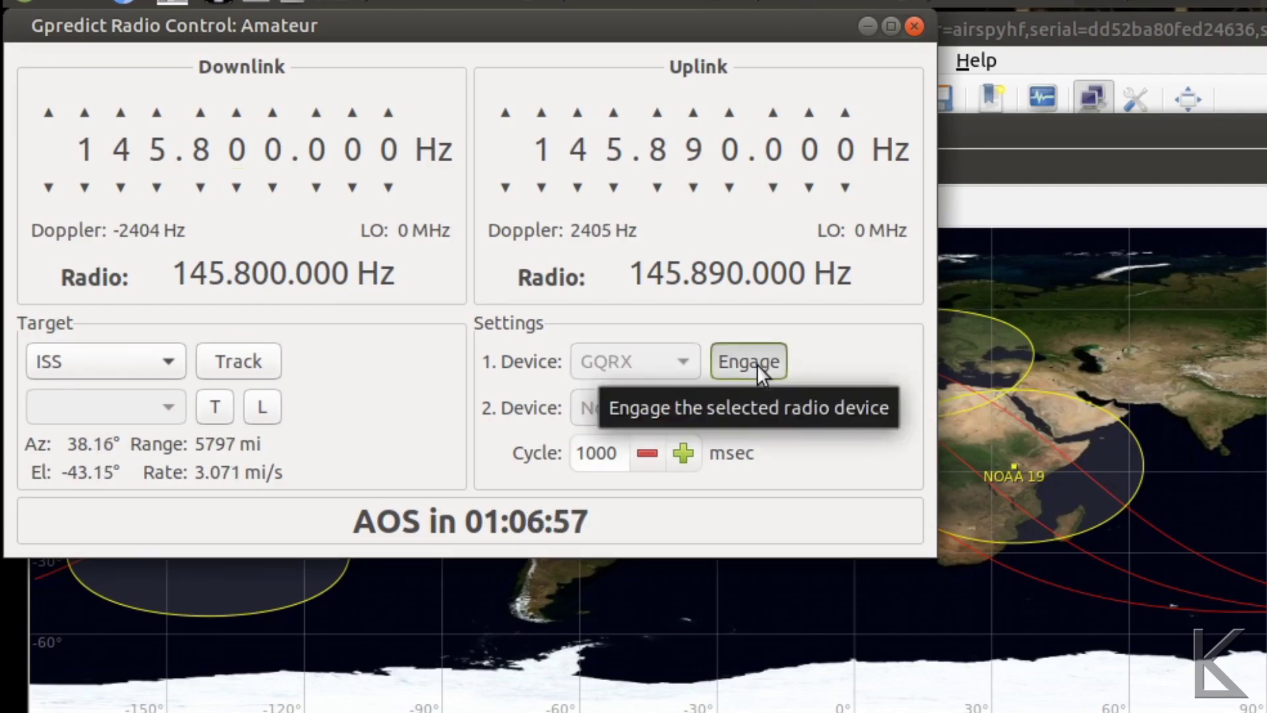
left_click(171, 353)
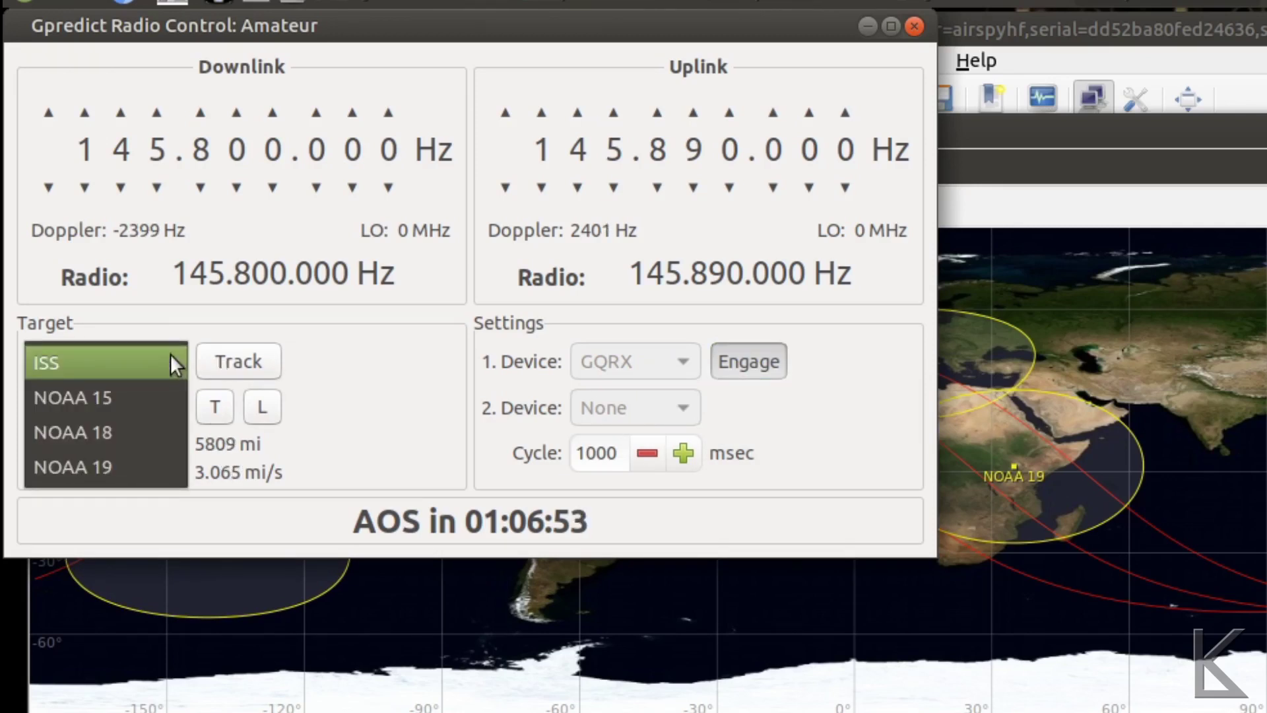
left_click(170, 357)
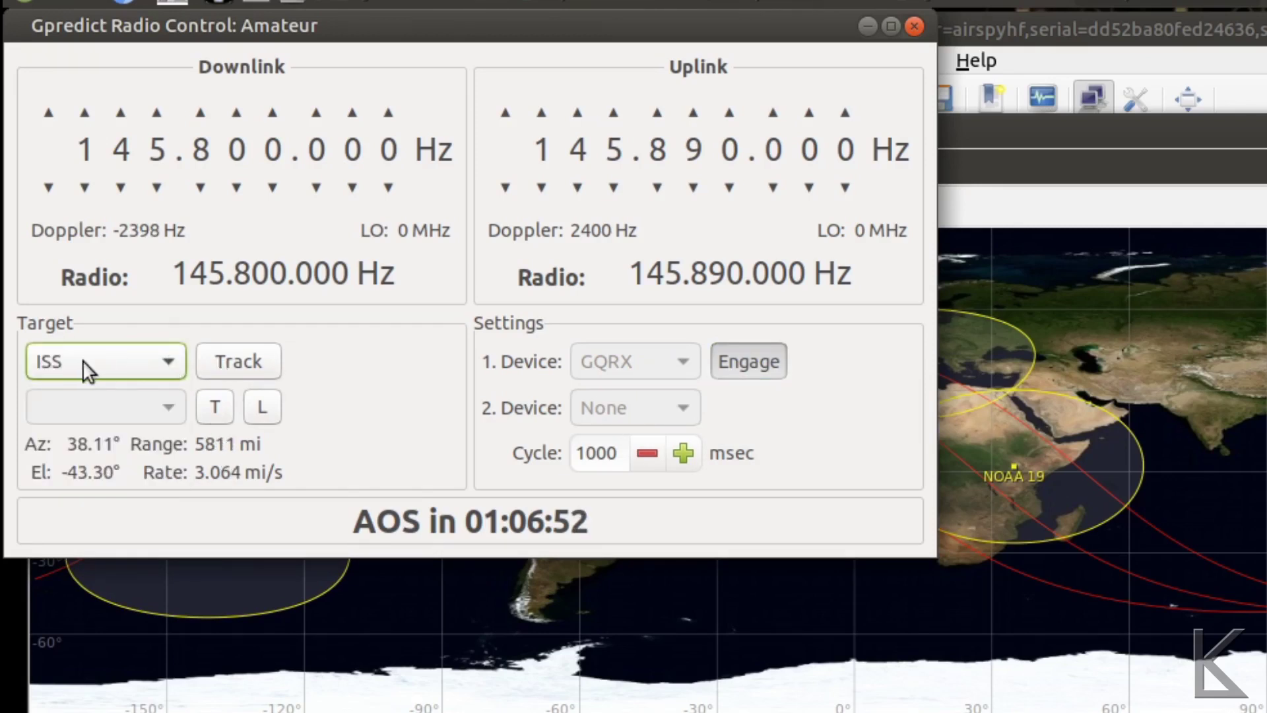
left_click(239, 366)
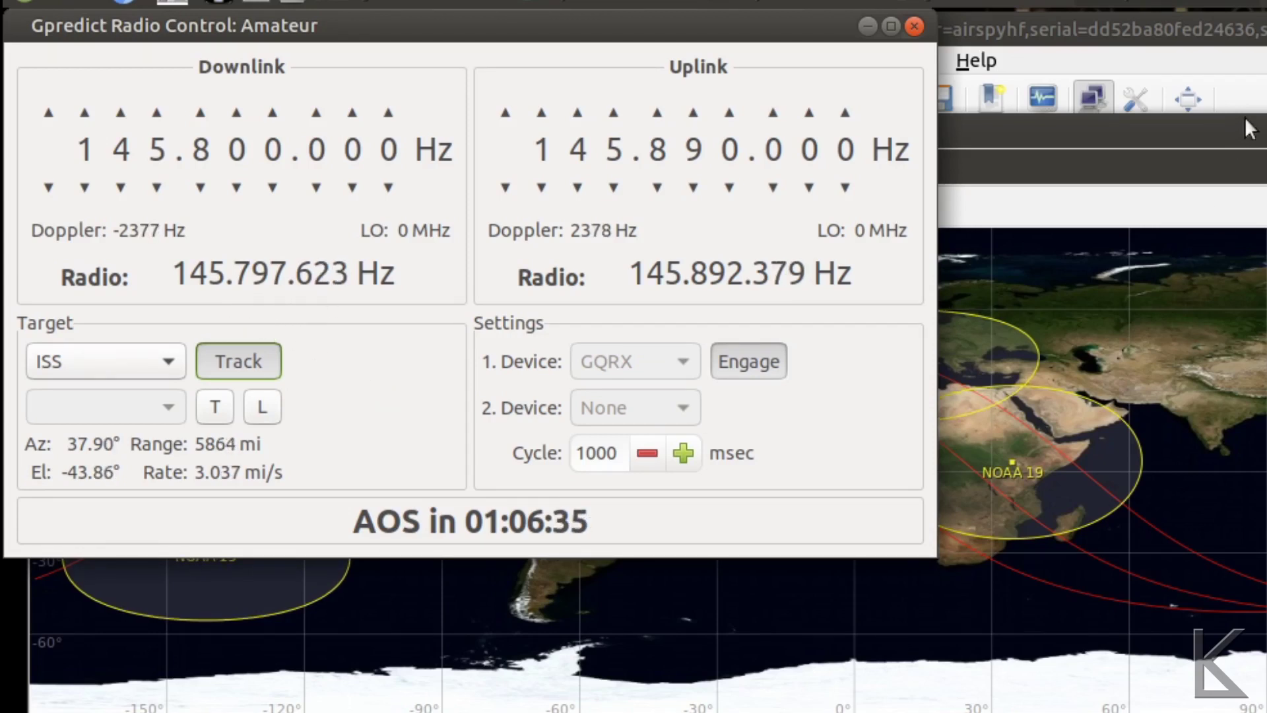
left_click(1257, 30)
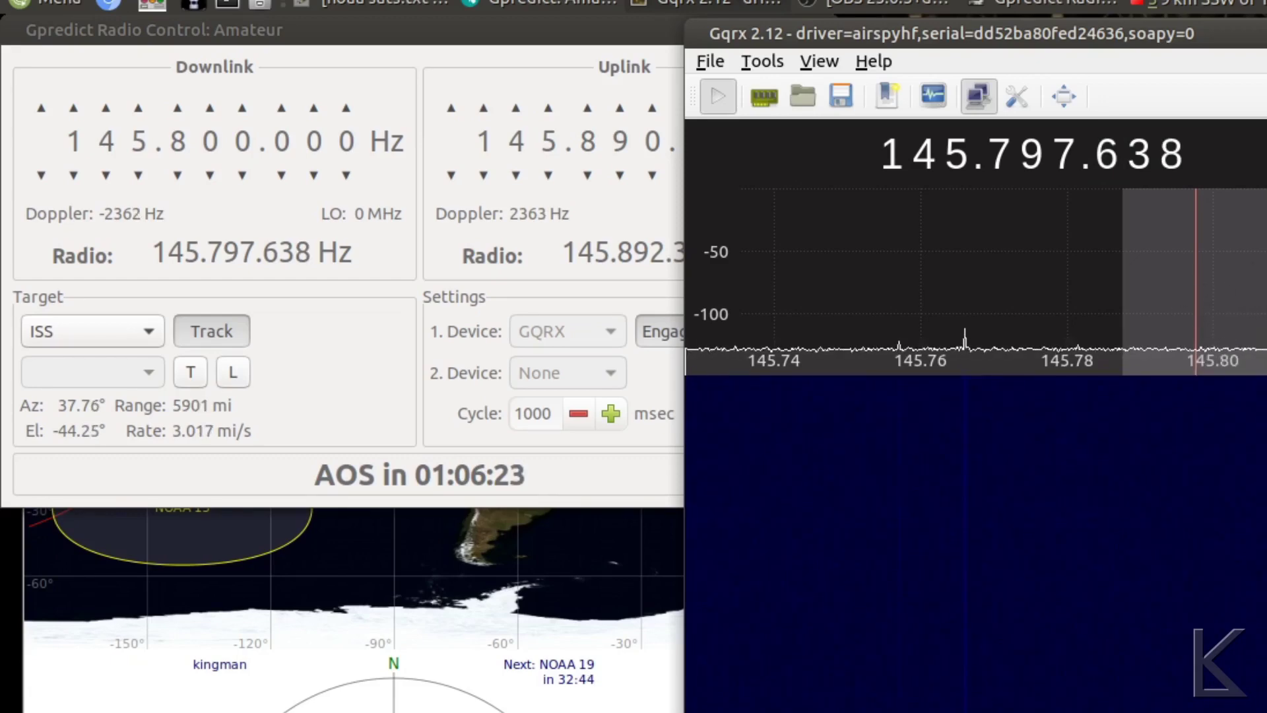
Inspect the ISS marker on the map, then return to Radio Control and Gqrx.
left_click(244, 699)
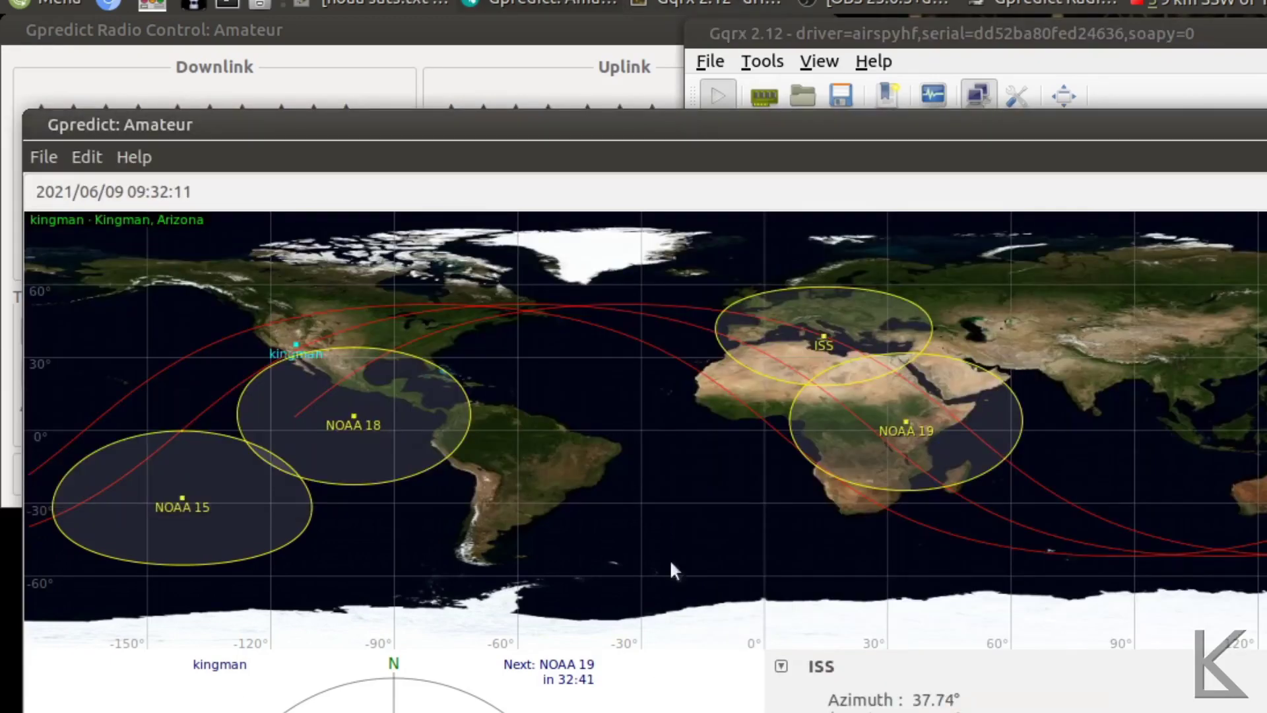
mouse_move(830, 342)
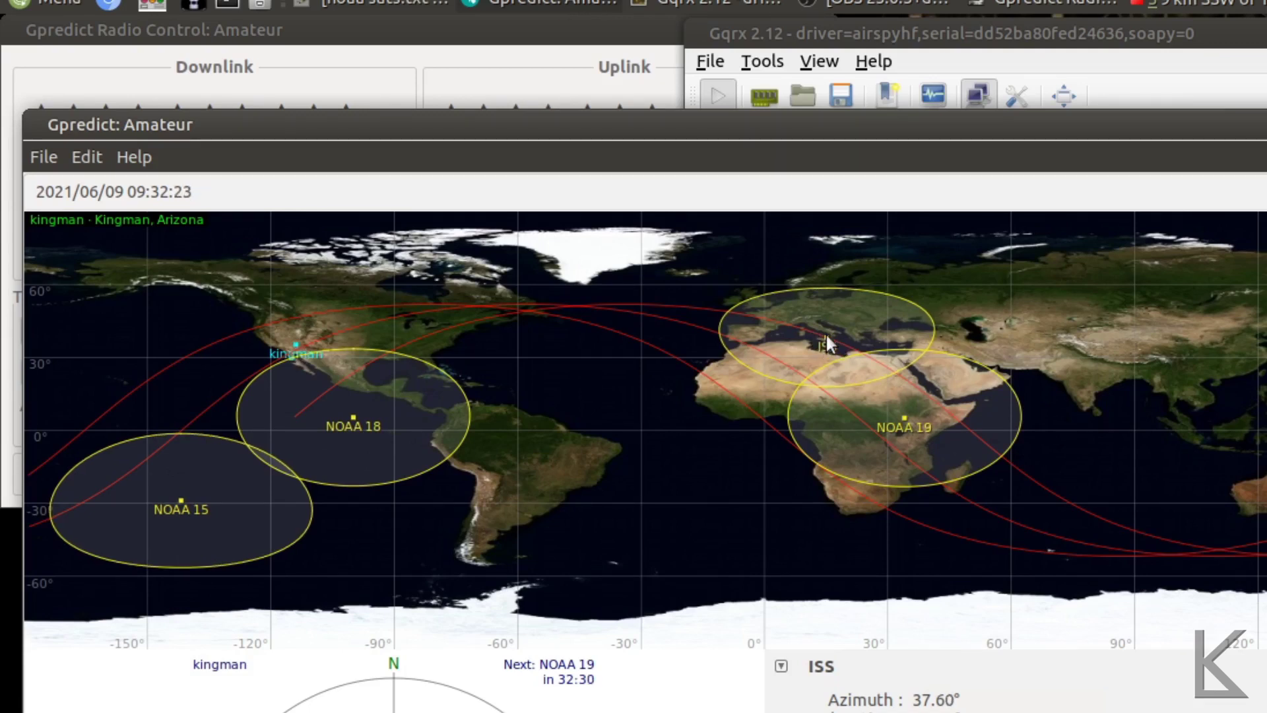
left_click(469, 37)
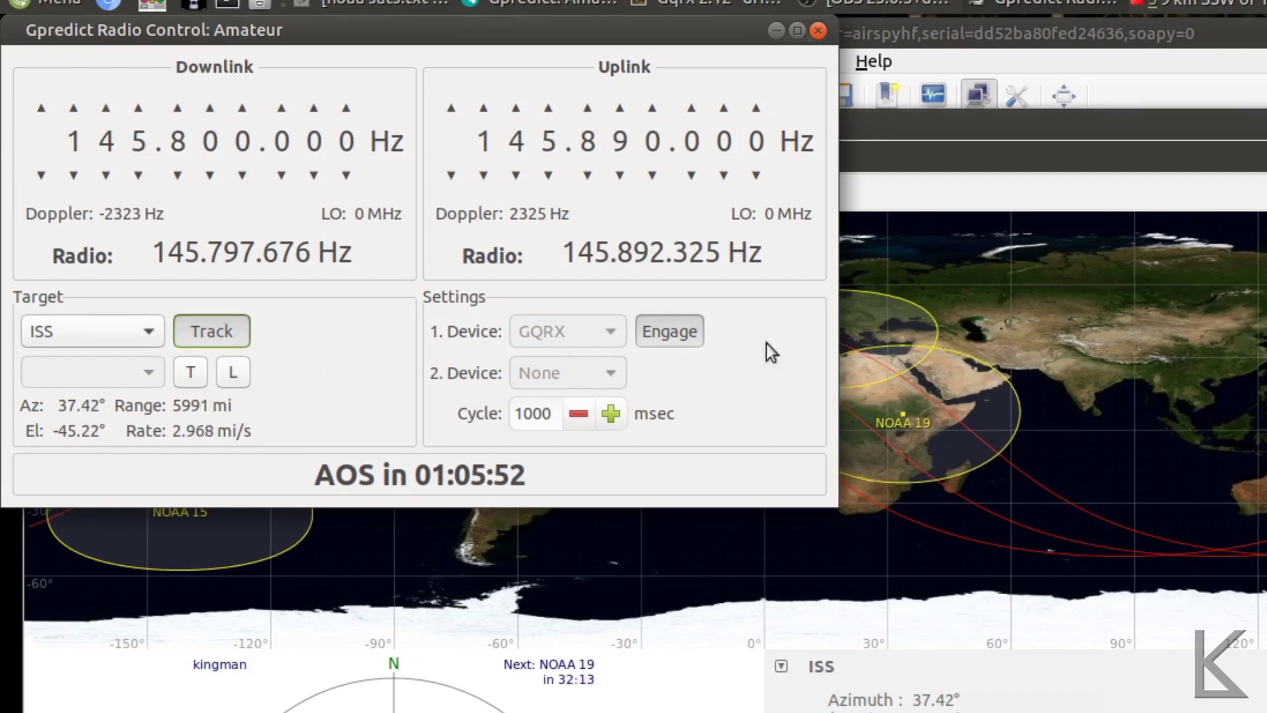
key("alt+Tab")
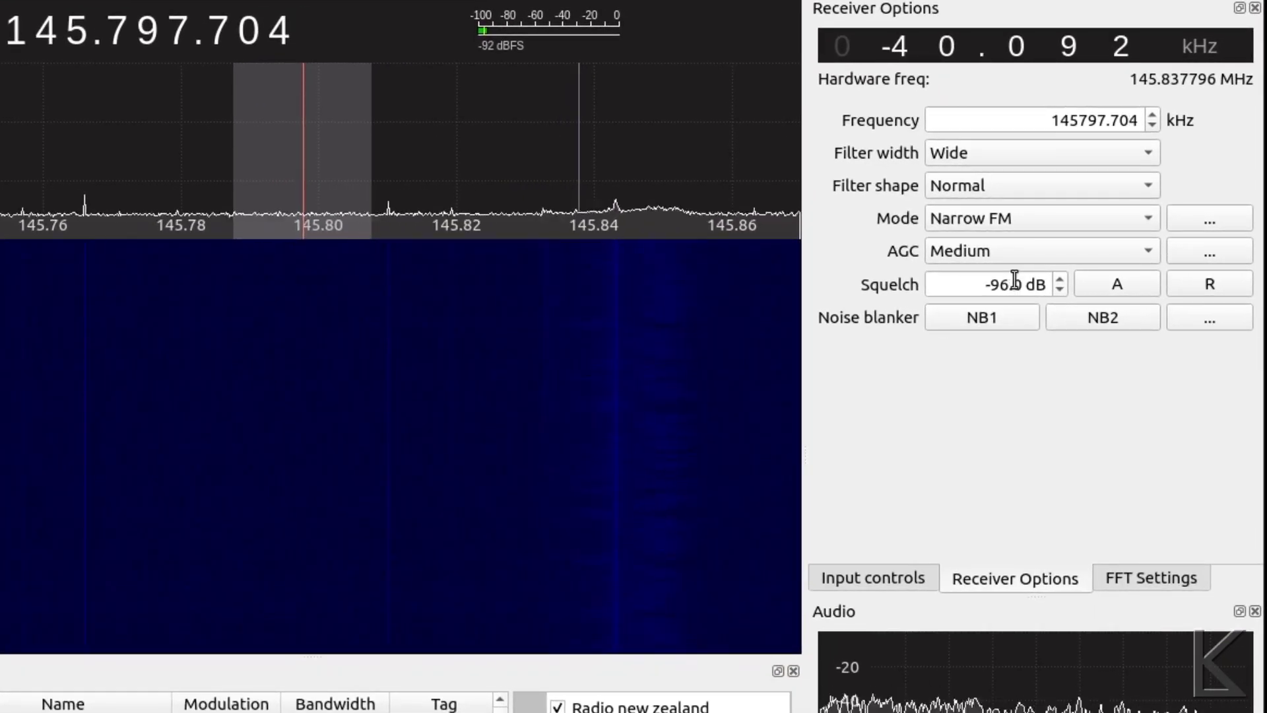
Drop the squelch to -105.0 dB and drag the audio gain toward -51.5 dB.
scroll(1014, 282, "down", 9)
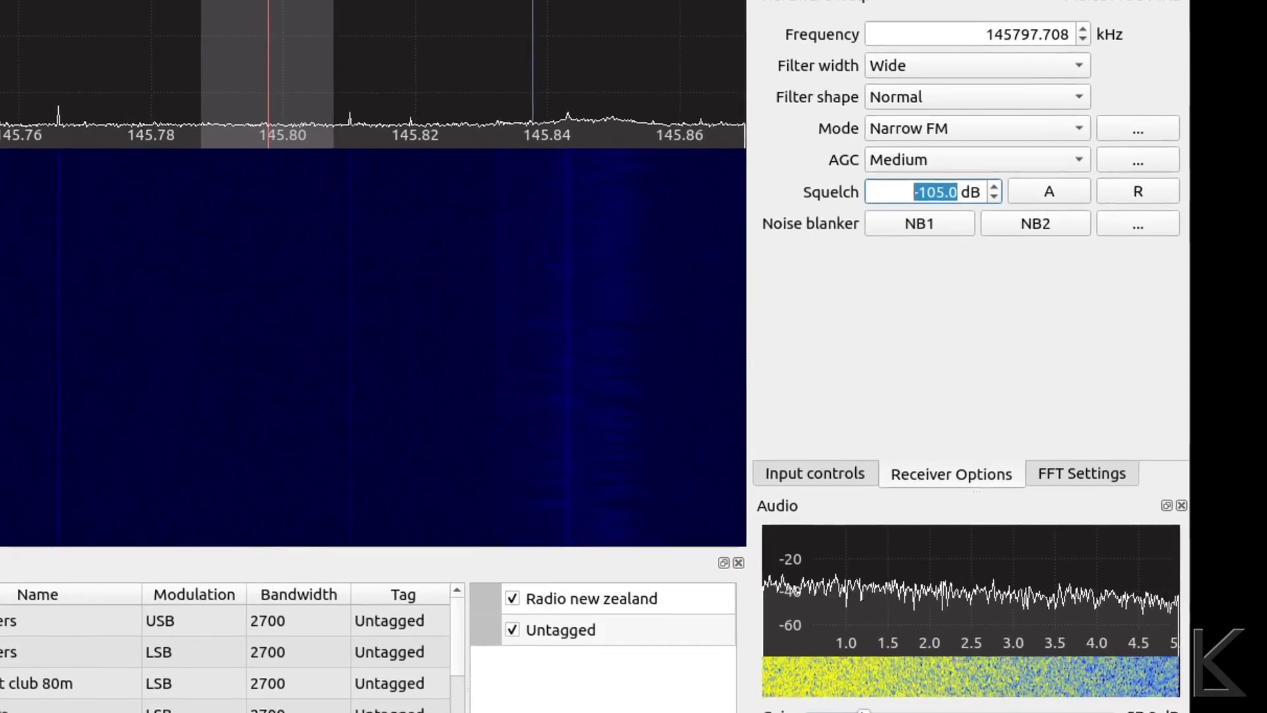
left_click_drag(909, 651, 806, 659)
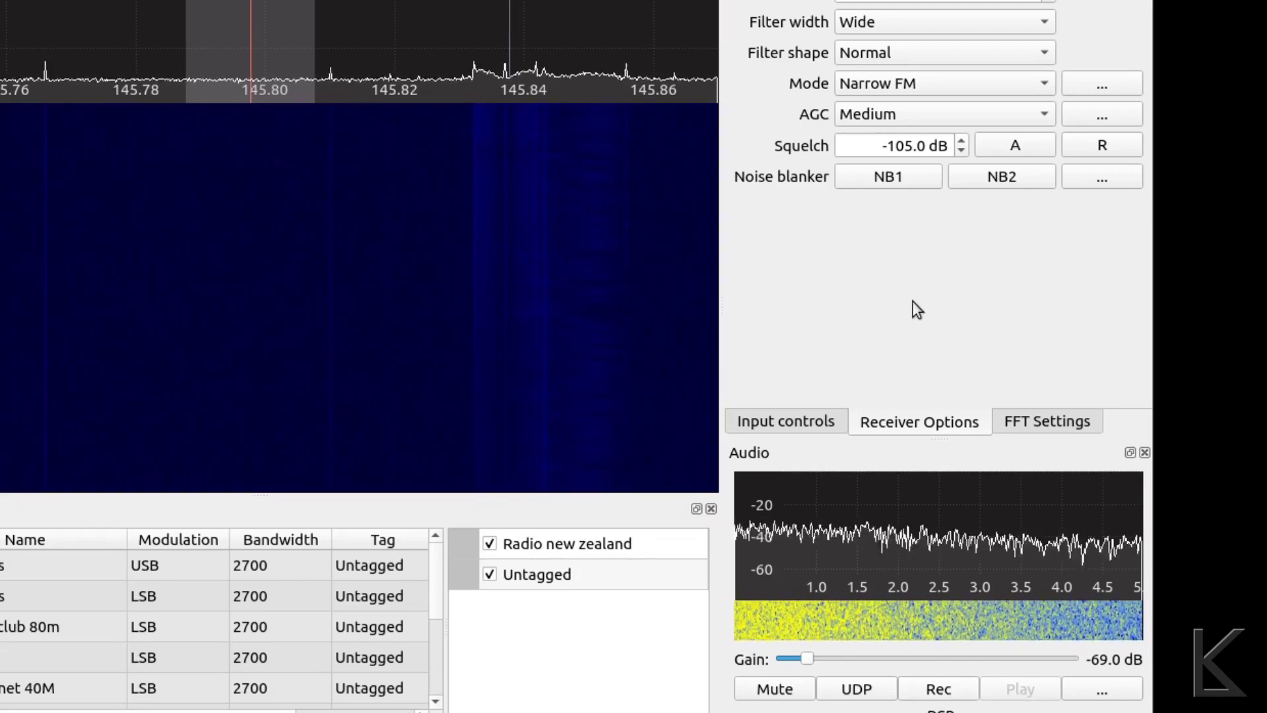
mouse_move(808, 659)
left_mouse_down()
mouse_move(924, 654)
mouse_move(907, 667)
mouse_move(799, 659)
left_mouse_up()
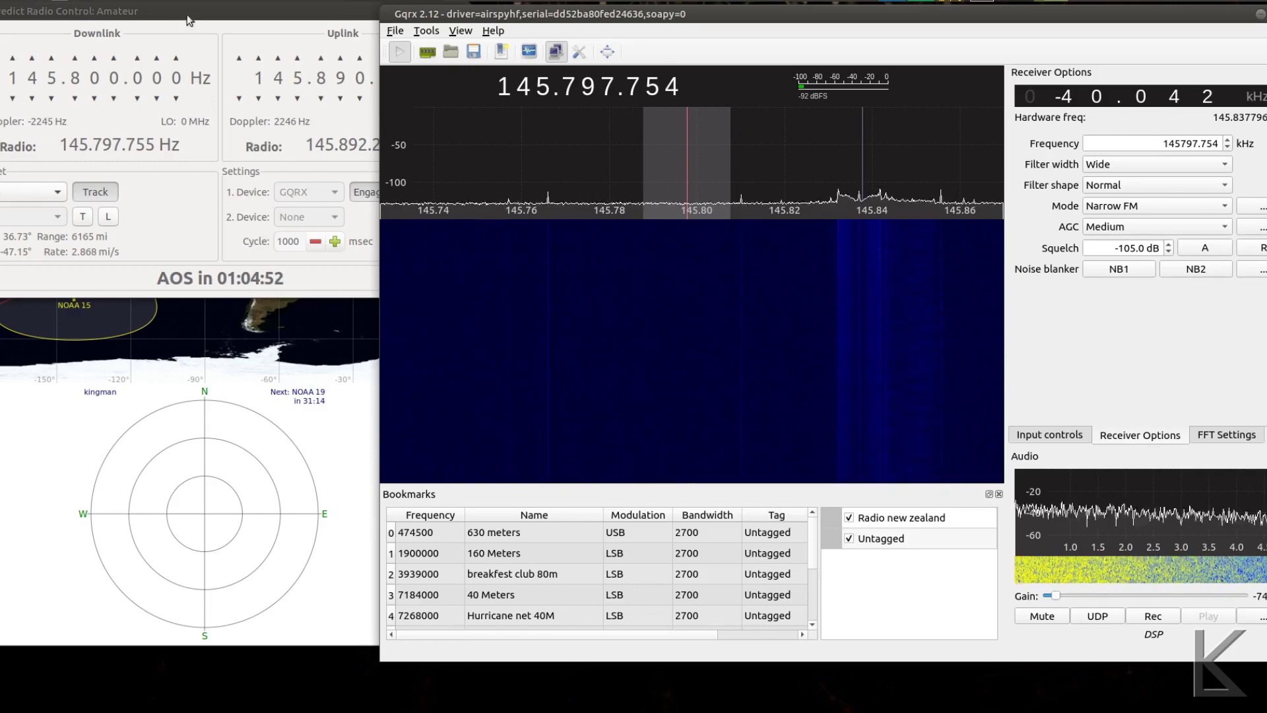
left_click(188, 18)
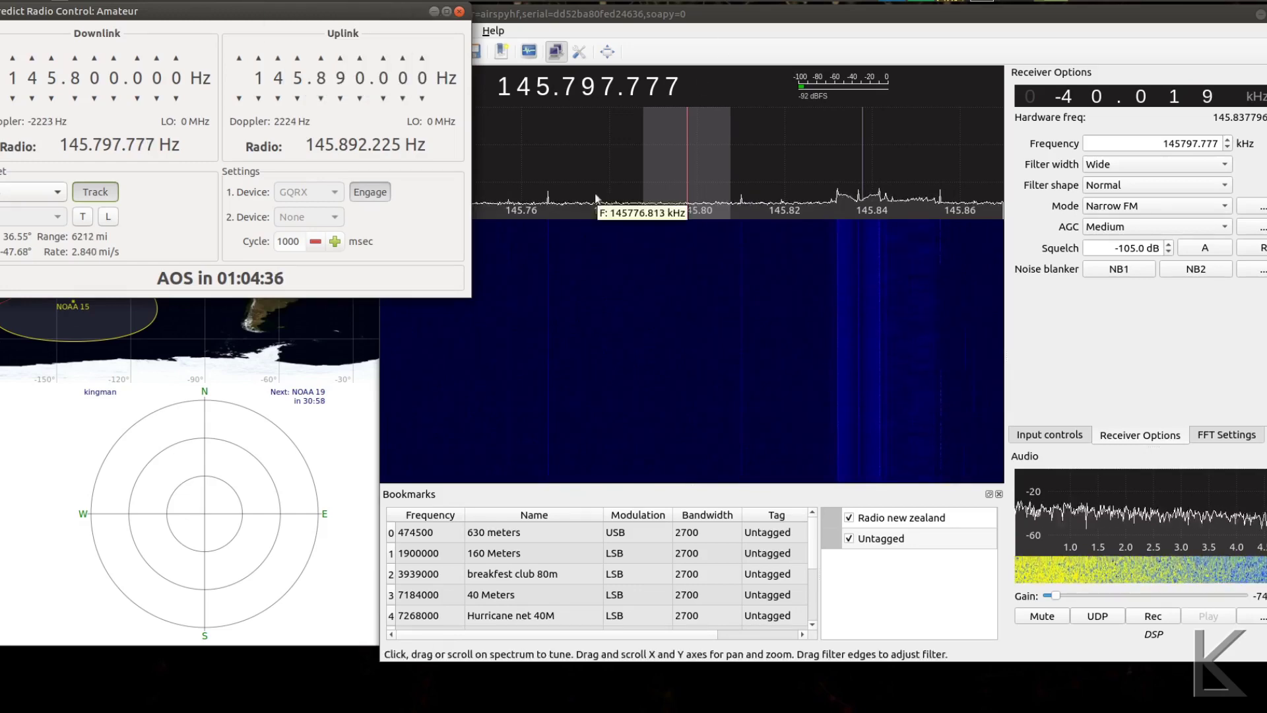
left_click(923, 12)
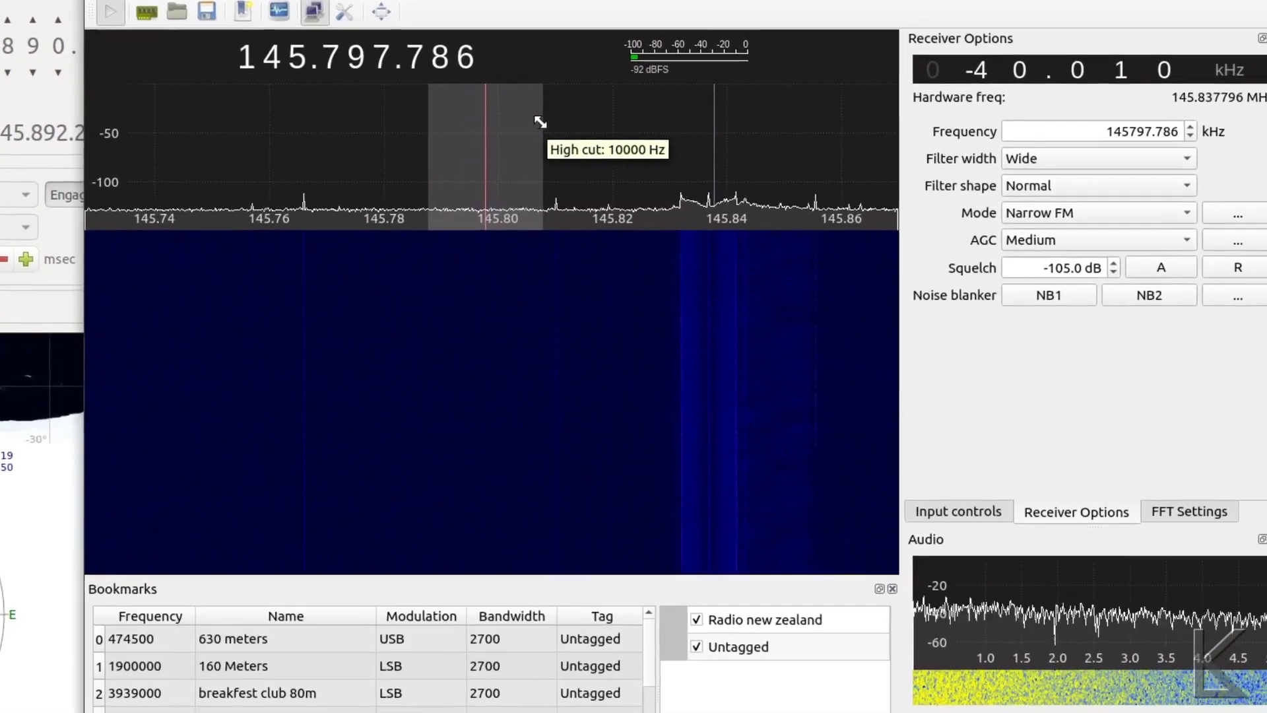
Set the Gqrx mode to USB and widen the filter to 10 k.
left_click_drag(731, 132, 758, 134)
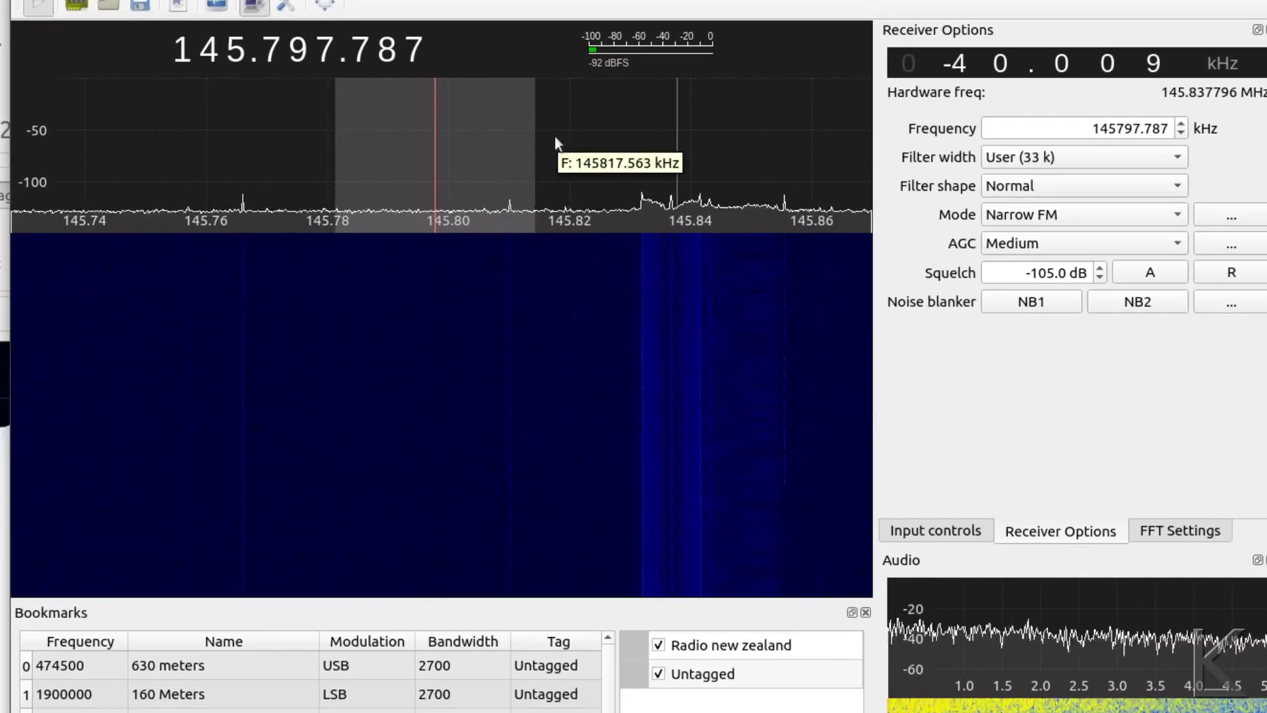
left_click_drag(532, 121, 509, 136)
left_click(1092, 215)
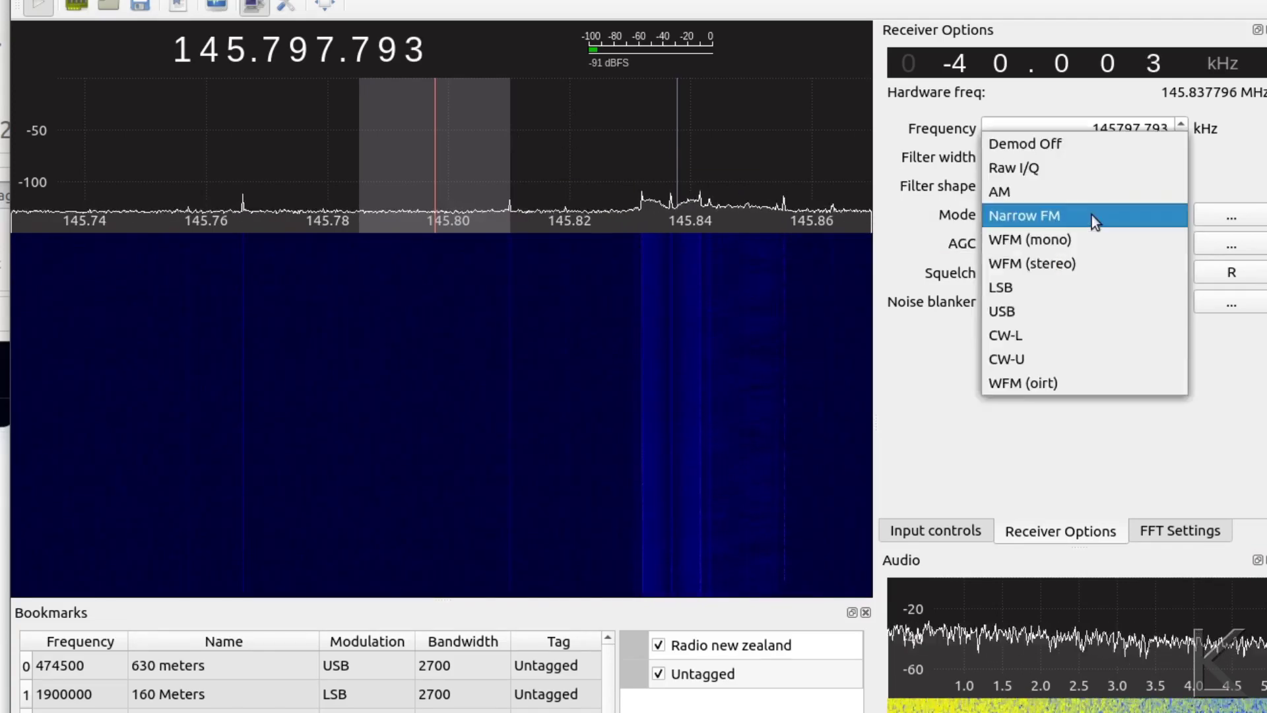
left_click(1063, 307)
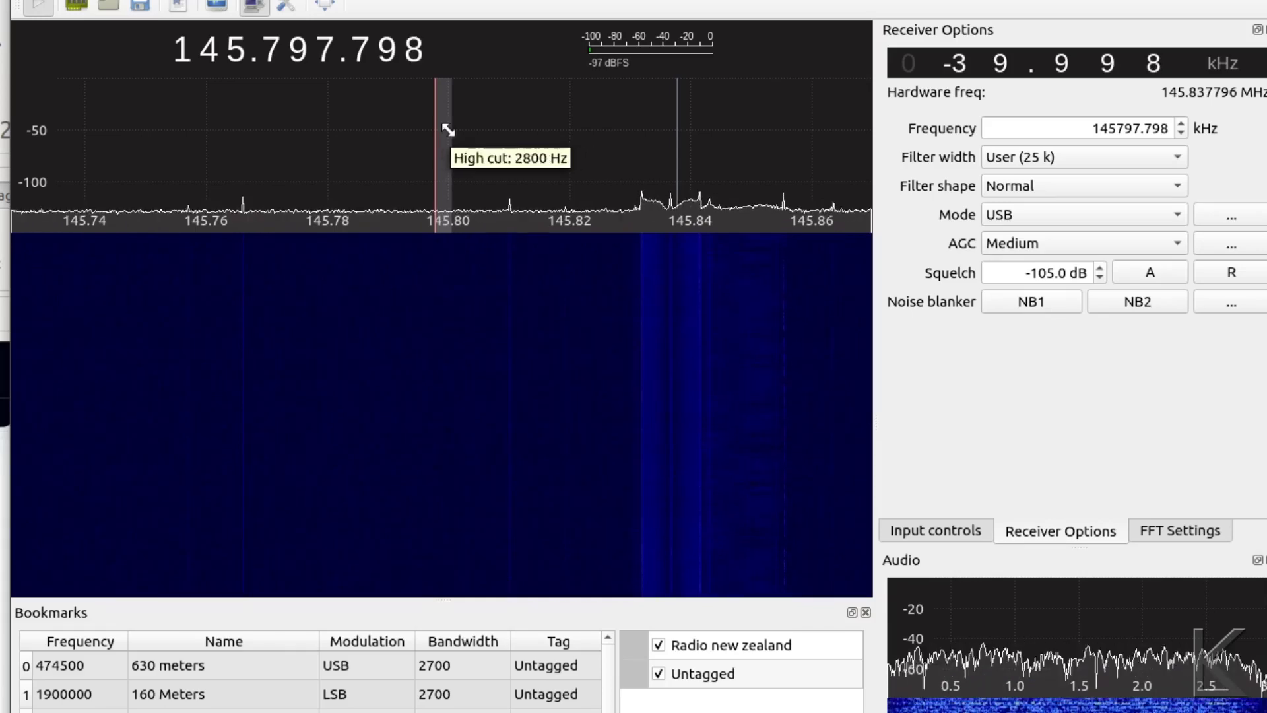
left_click_drag(450, 125, 498, 131)
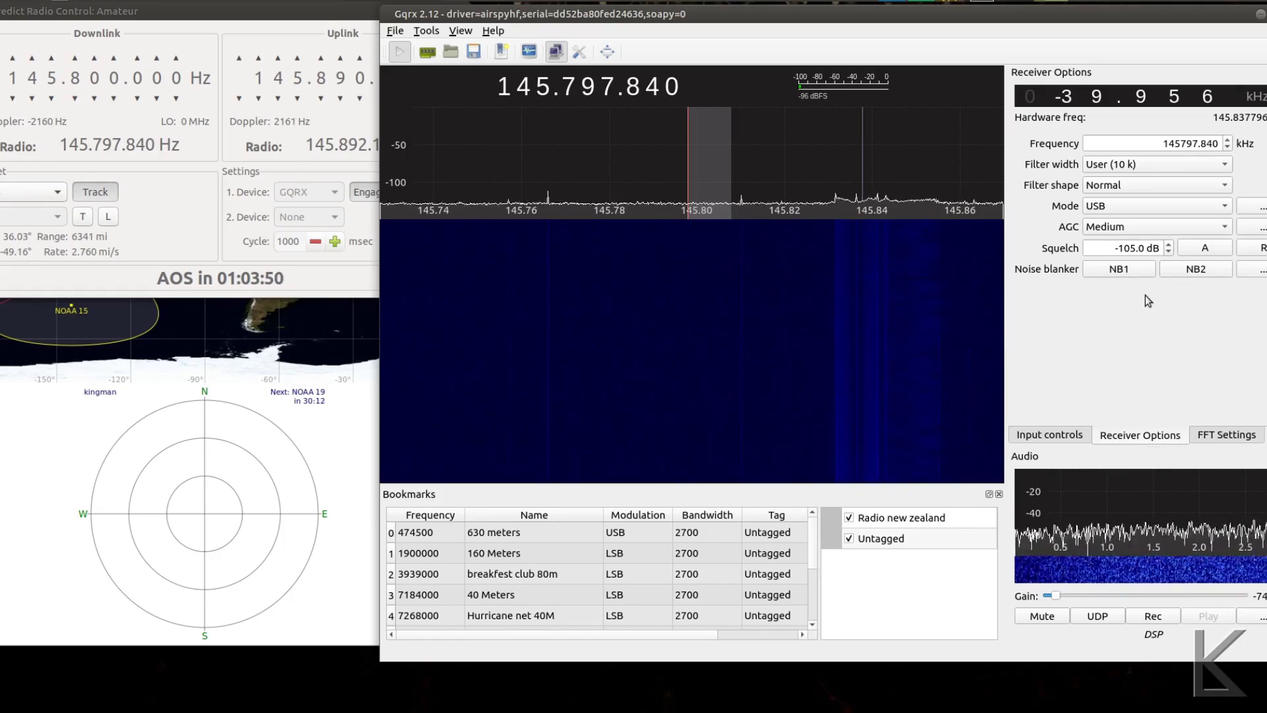
Choose Narrow FM mode and widen the filter to about 20.2 k.
left_click(1105, 210)
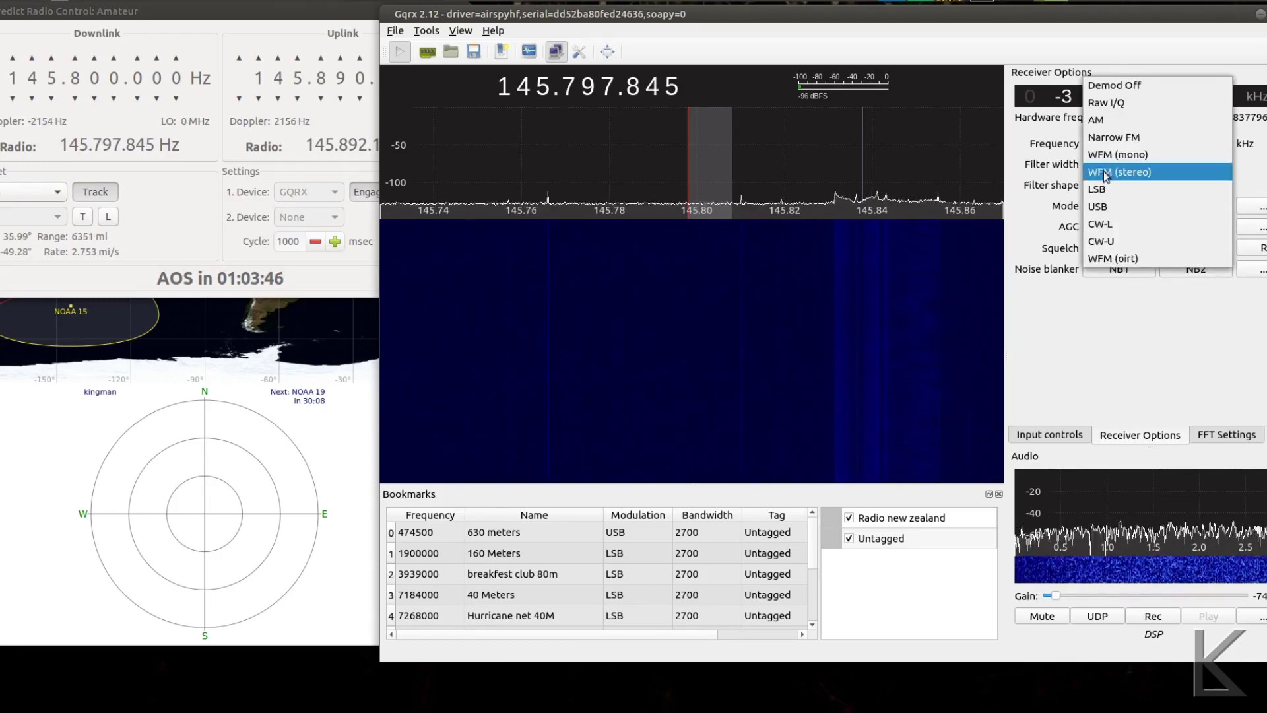
left_click(1110, 139)
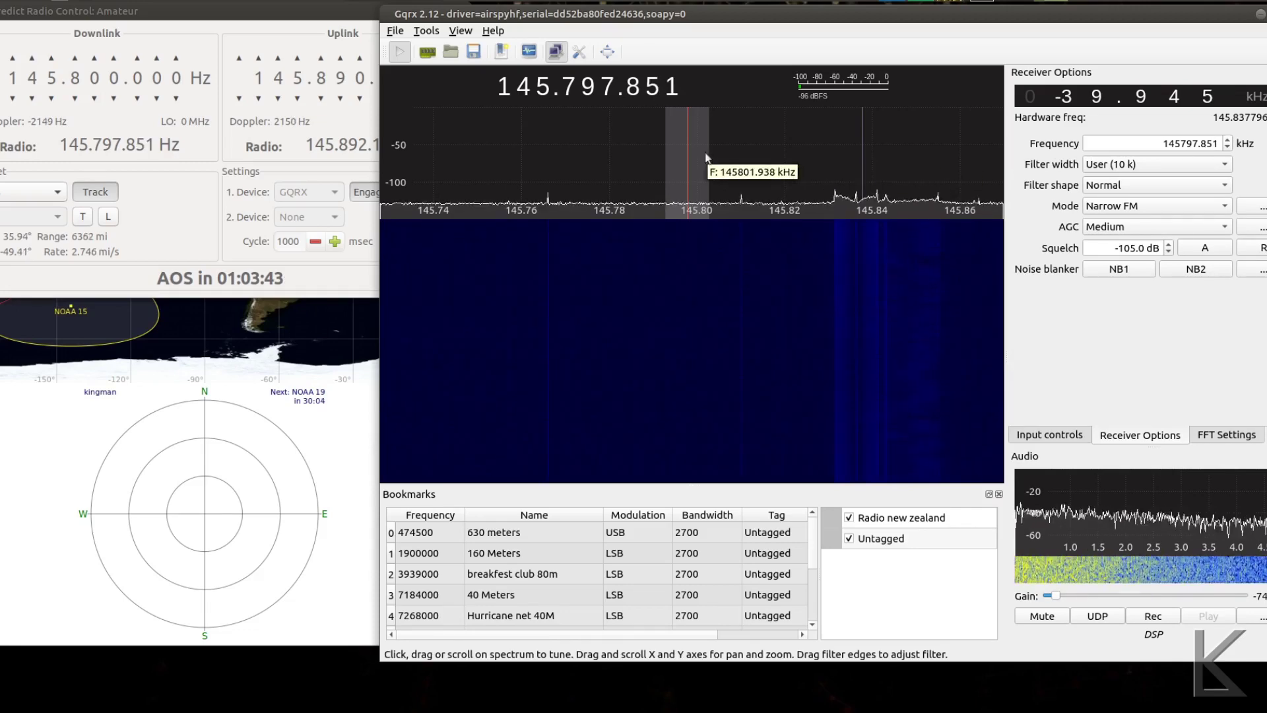
left_click_drag(709, 152, 709, 151)
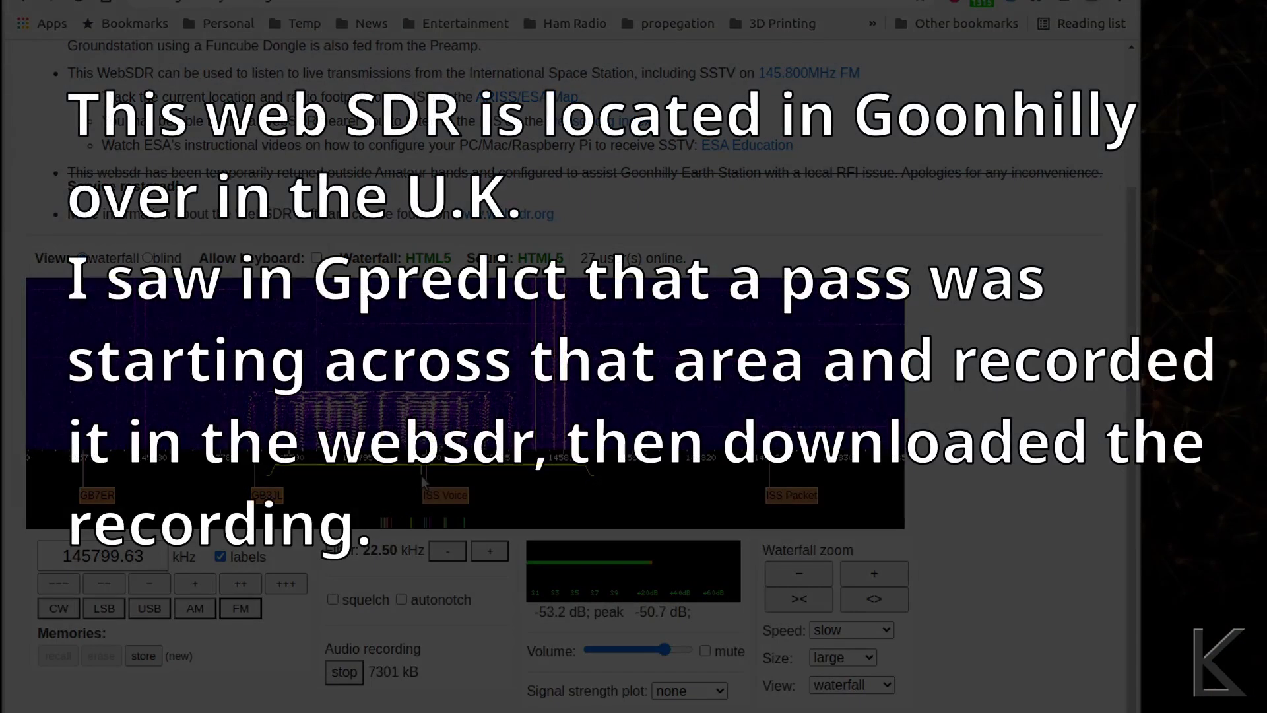
Drag the WebSDR tuning marker left onto the signal near 145796 kHz.
left_click_drag(421, 476, 382, 475)
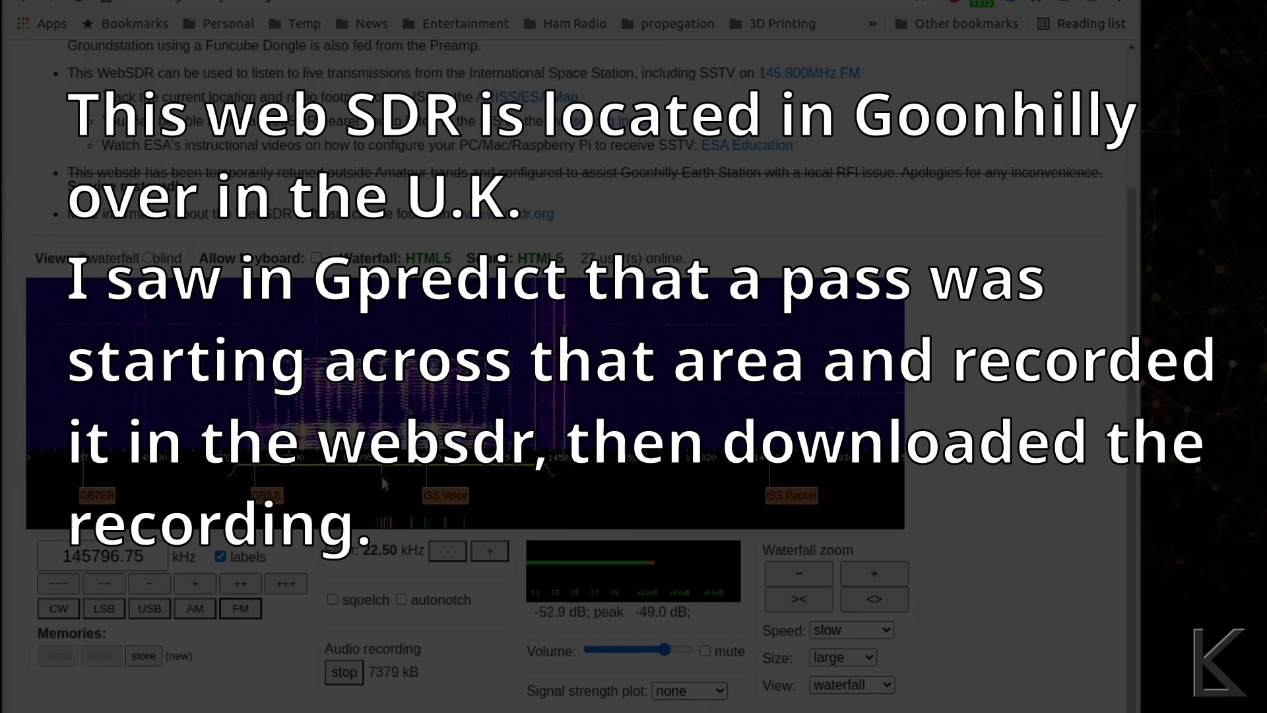
left_click_drag(381, 477, 377, 475)
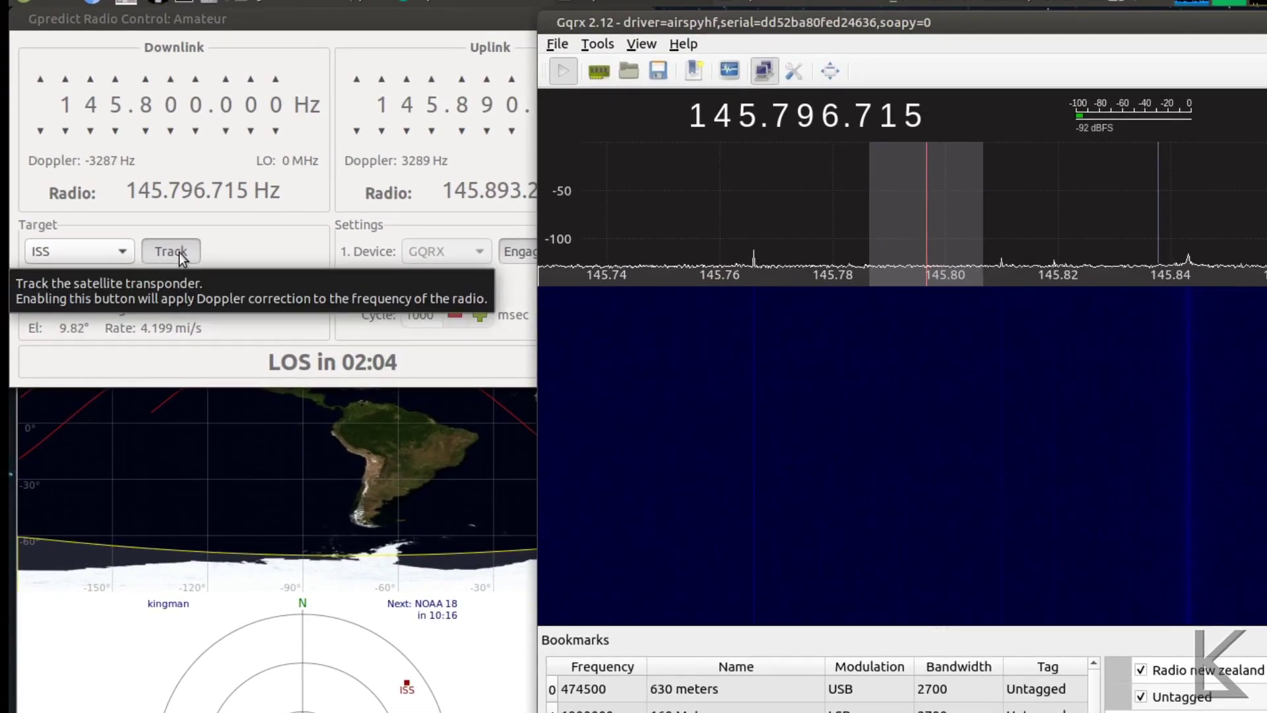
Toggle Track off in Radio Control and return to Gqrx at 145.800 MHz.
left_click(179, 254)
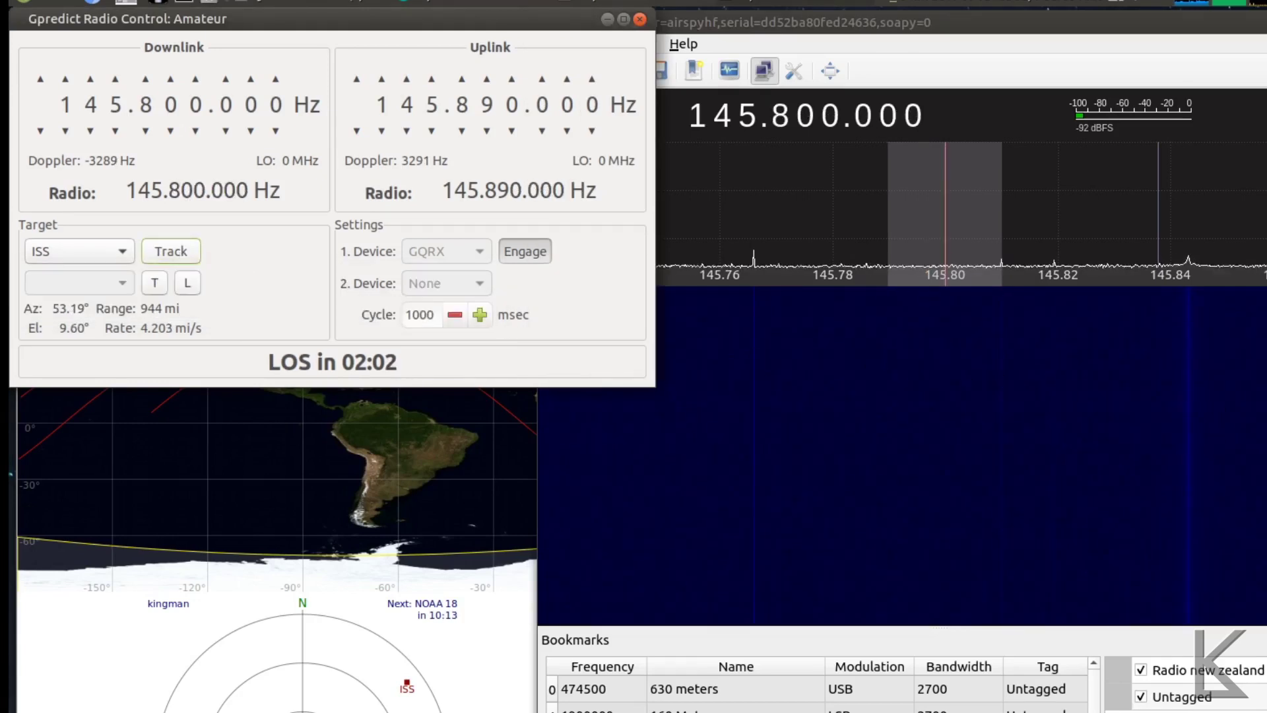
key("alt+Tab")
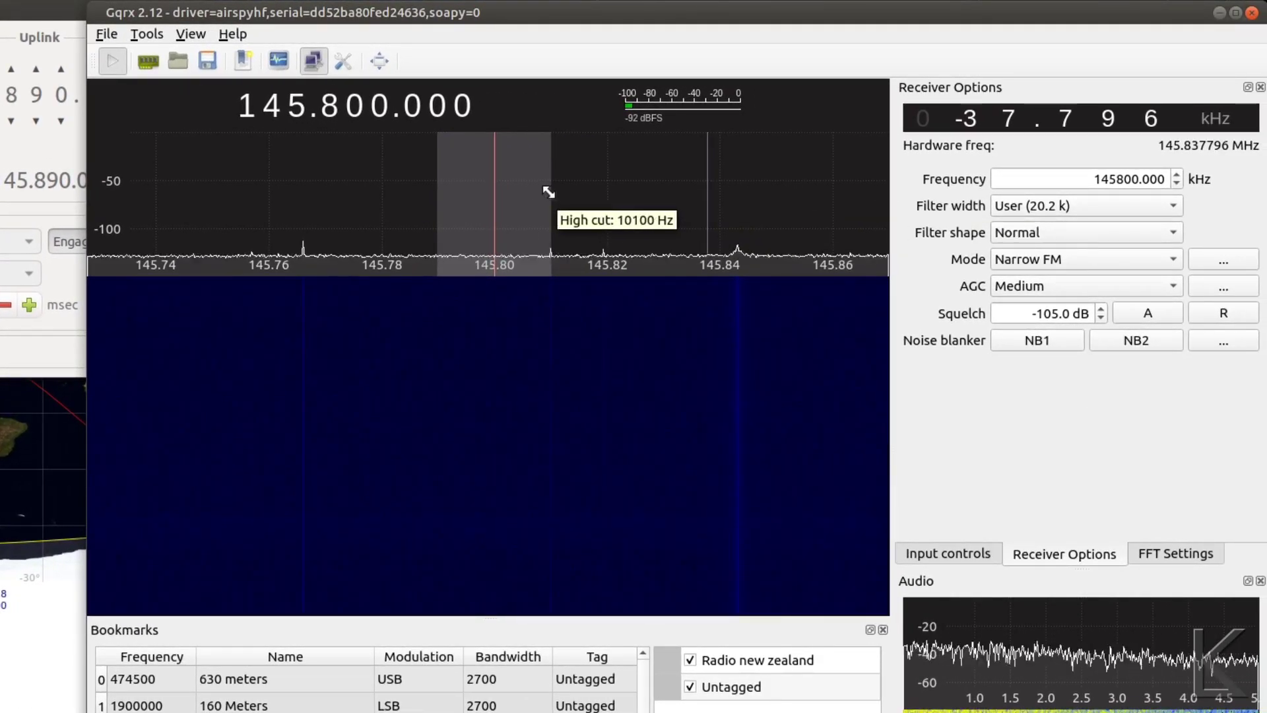
Pull the Gqrx filter's upper edge right, widening the 145.800 MHz passband to about 40.2 k.
left_click_drag(548, 193, 605, 192)
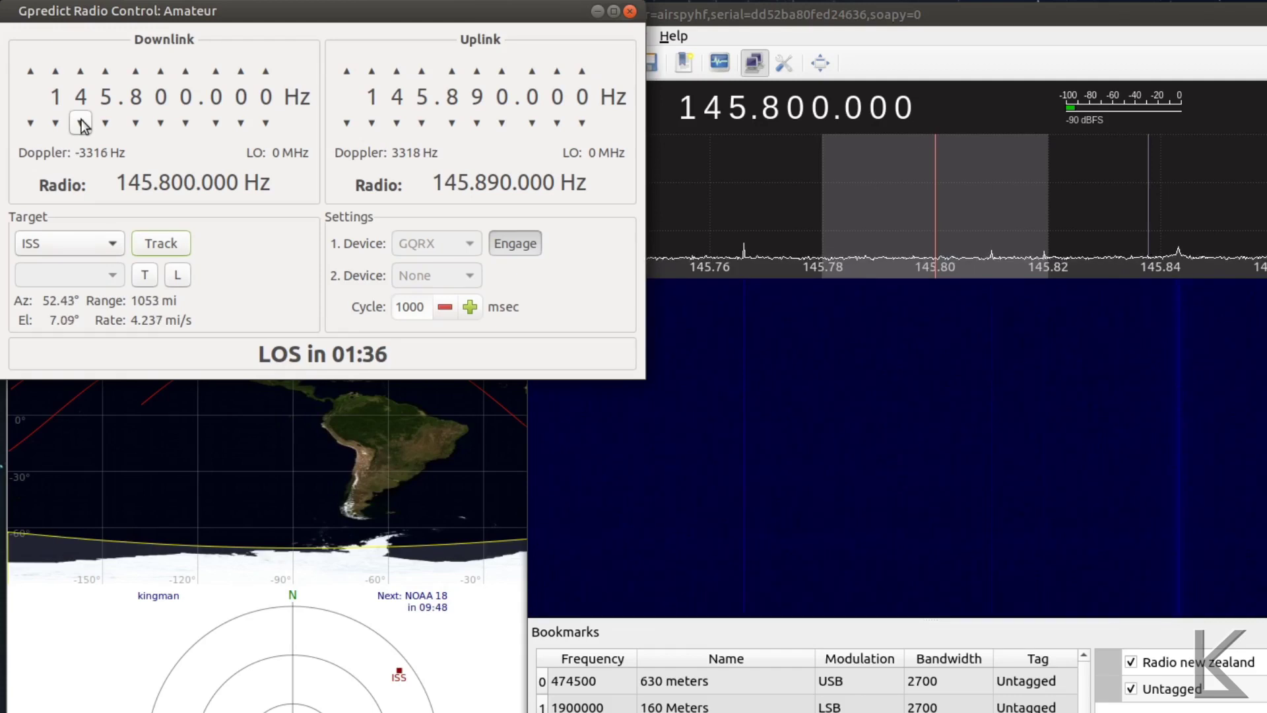
Coarse-tune Gpredict's downlink from 145.800 MHz down toward 137.9 MHz.
left_click(80, 122)
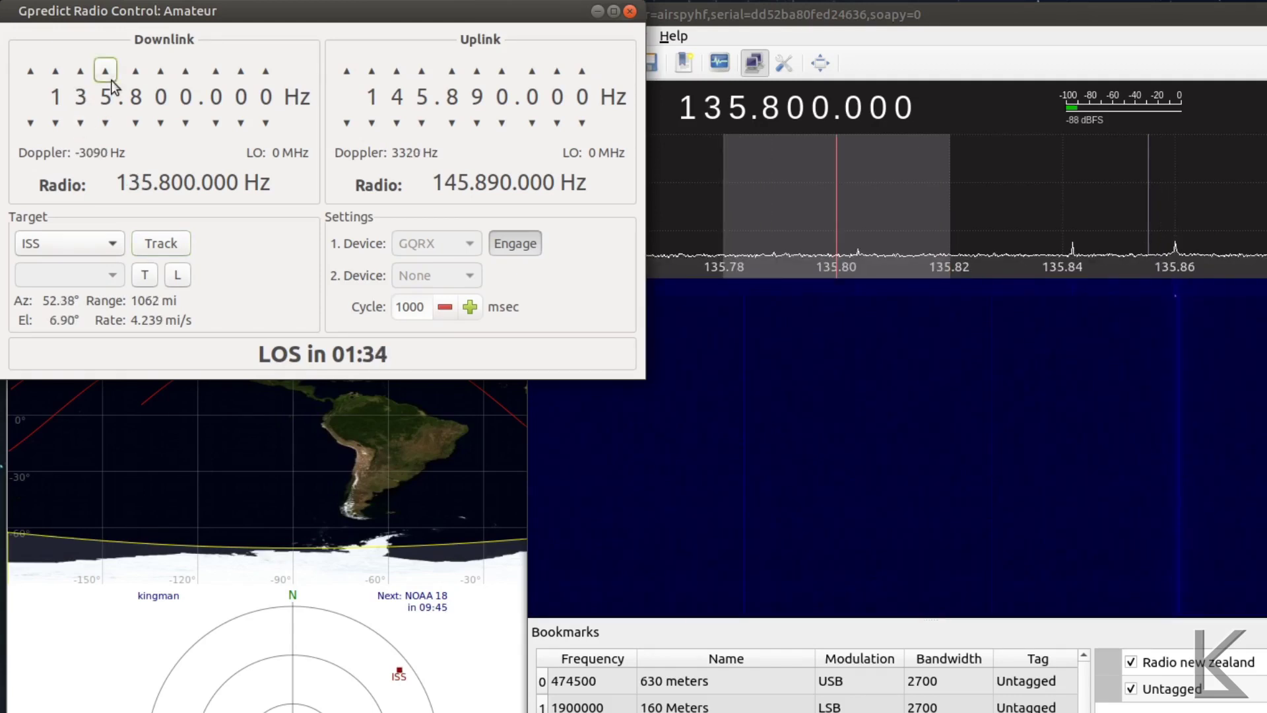
left_click(135, 71)
left_click(187, 70)
left_click(187, 70)
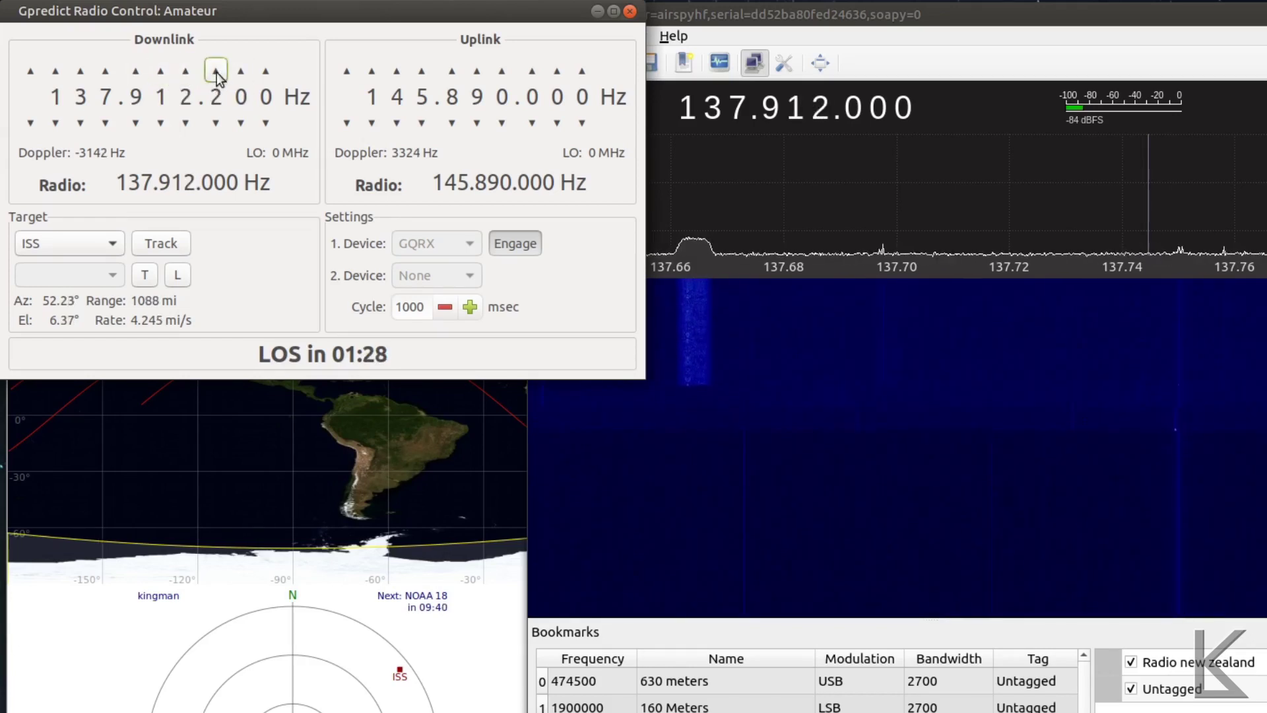
left_click(215, 71)
left_click(216, 71)
left_click(216, 70)
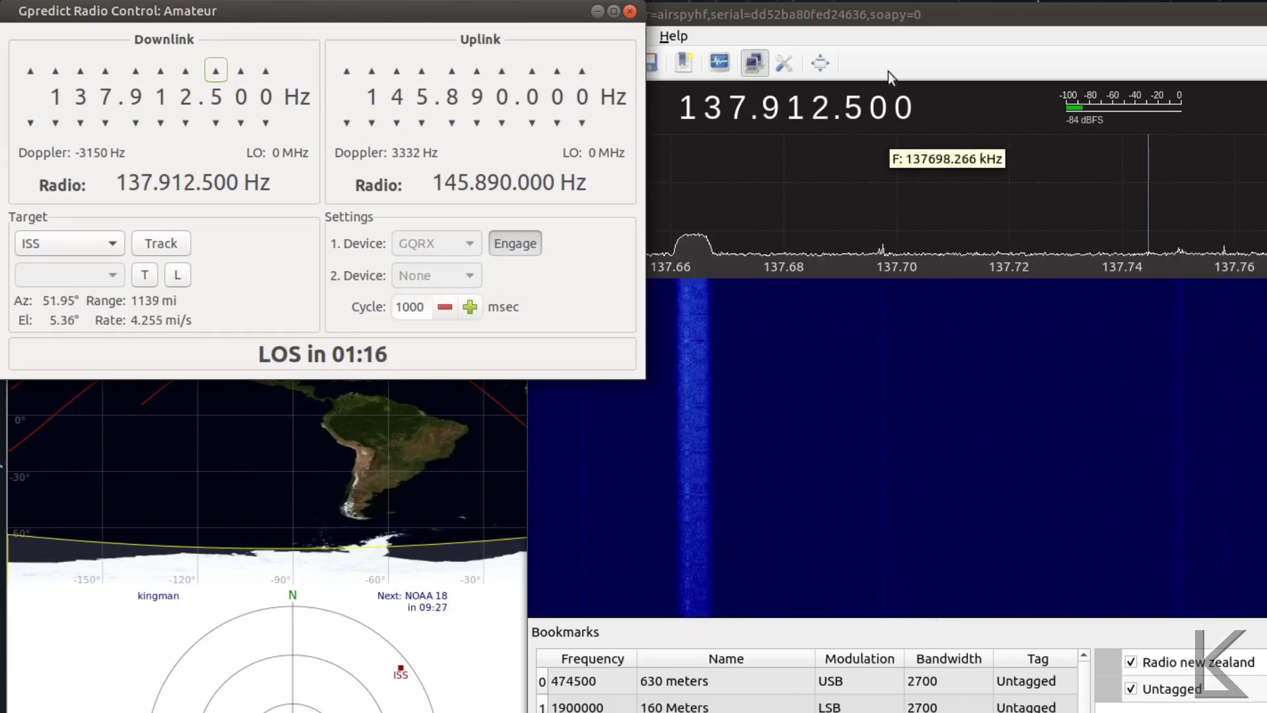
Retune Gqrx onto the signal near 137.79 MHz in its spectrum.
left_click(886, 19)
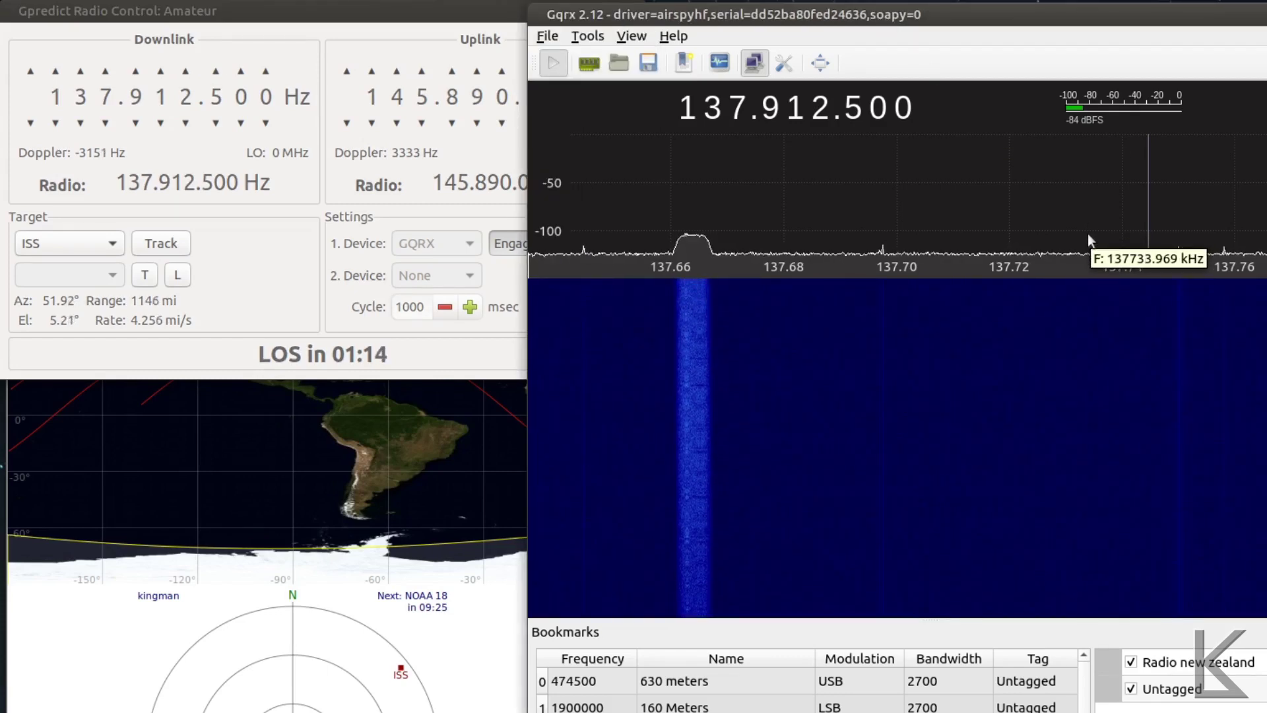
scroll(1087, 233, "down", 1)
scroll(1077, 273, "down", 6)
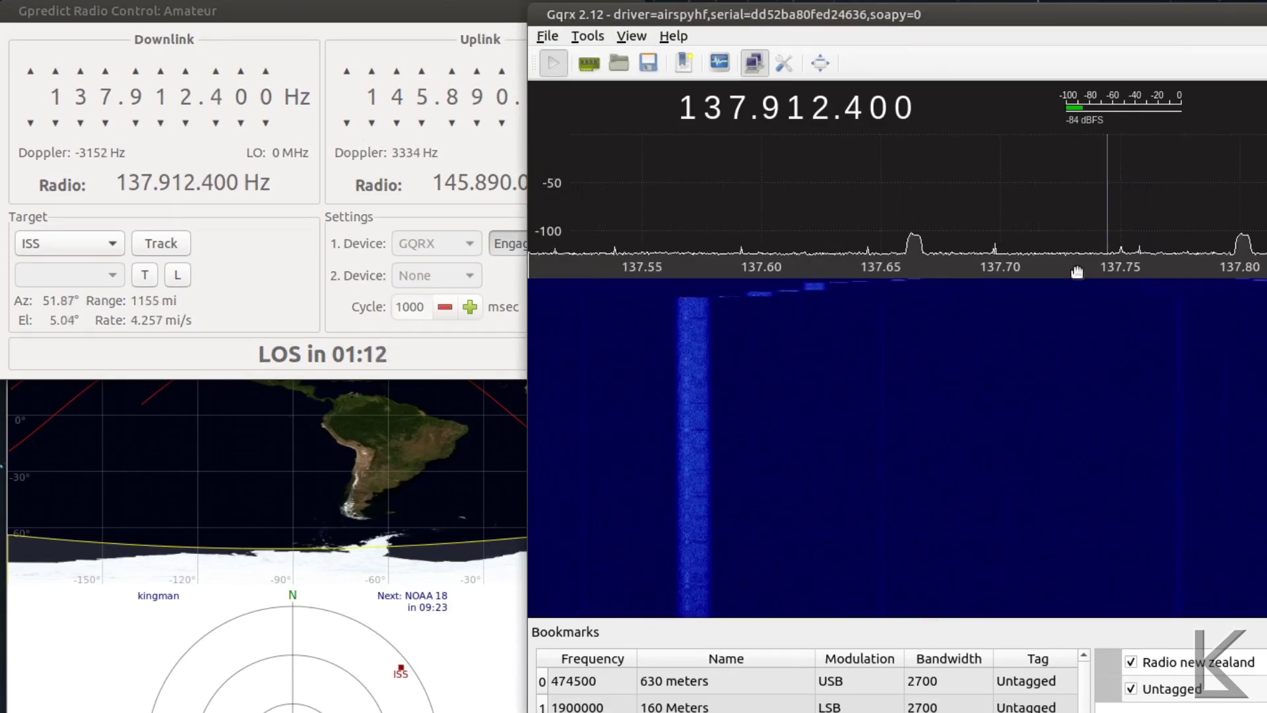
scroll(1077, 273, "down", 2)
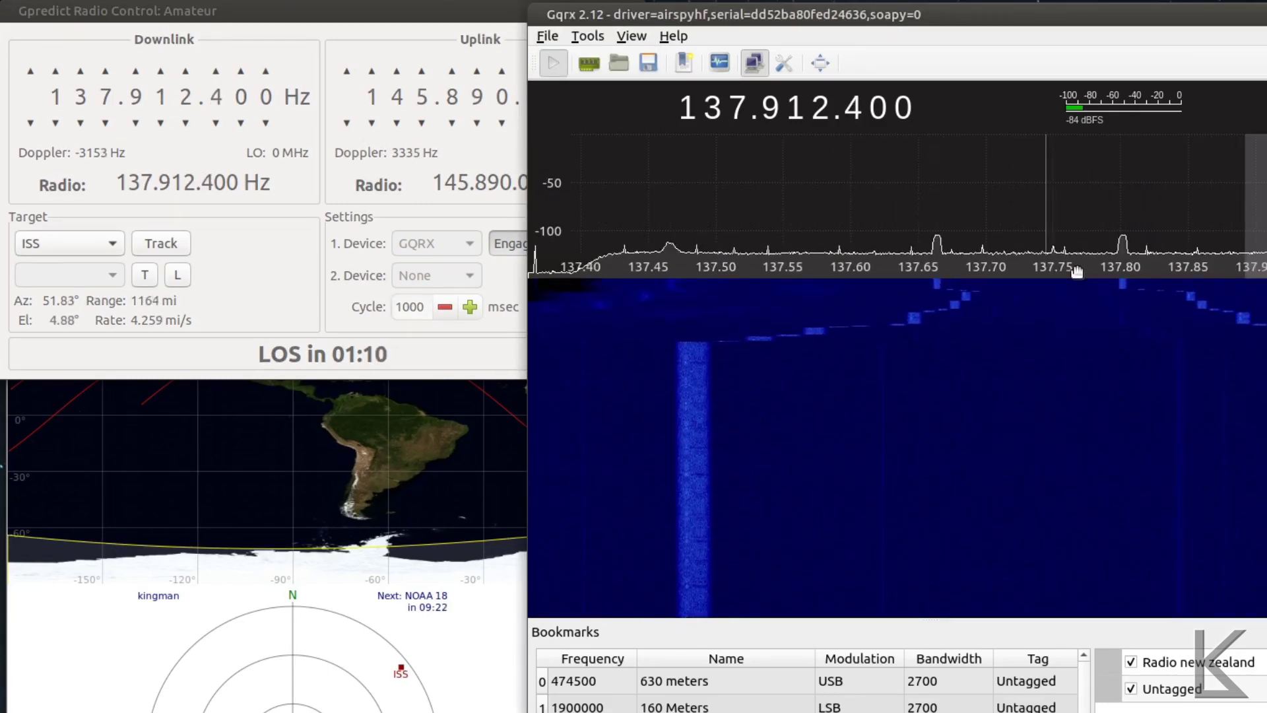
left_click(1079, 262)
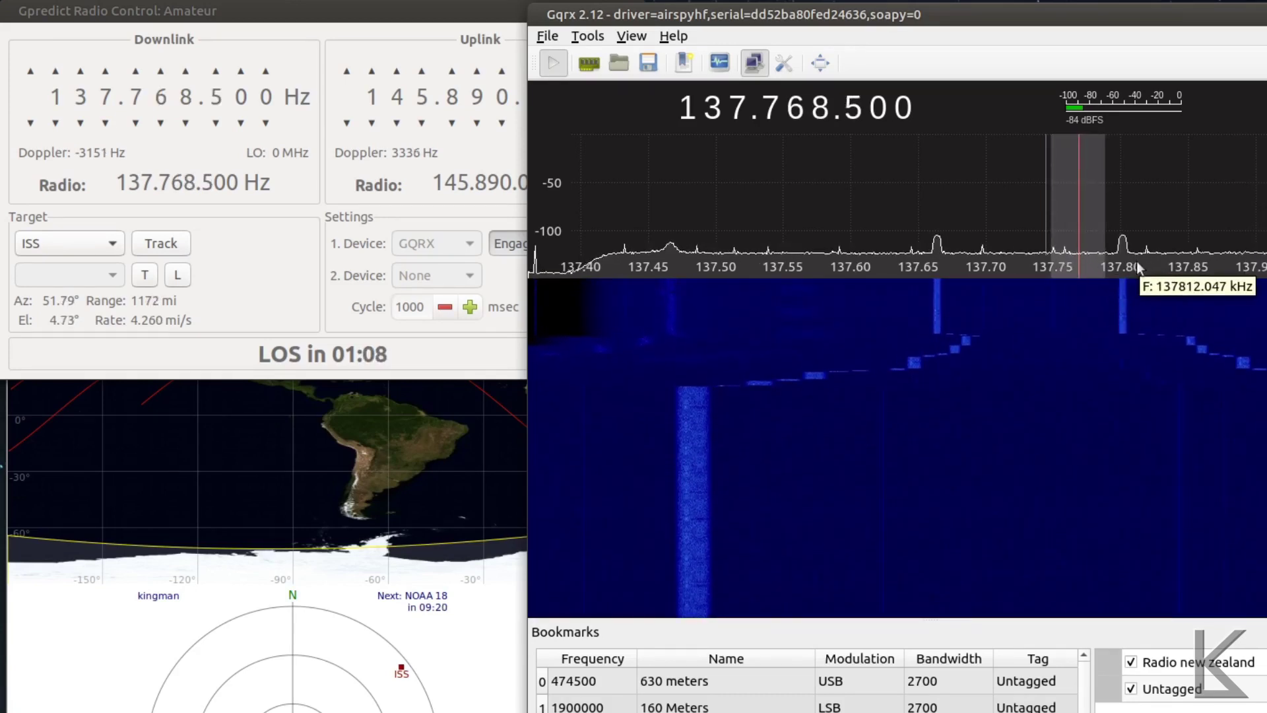
left_click_drag(1132, 264, 932, 278)
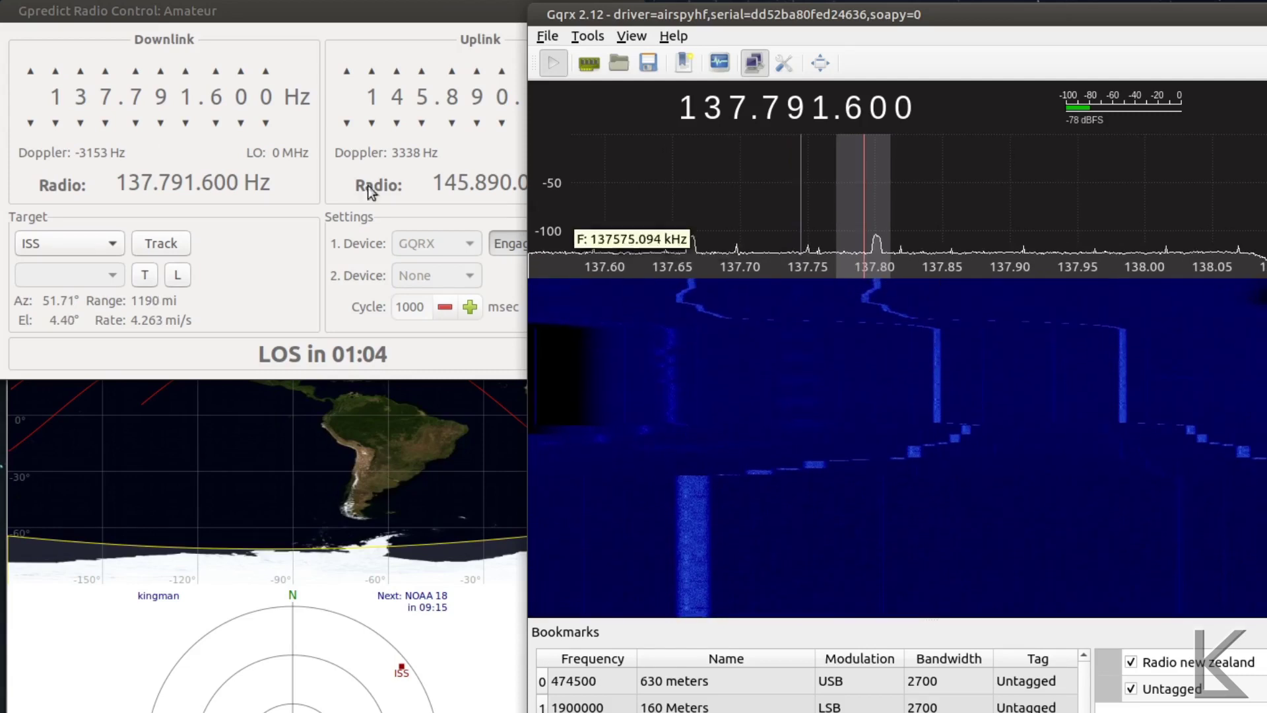
Step the downlink down 50 kHz and fine-tune it to about 137.912 MHz.
left_click(134, 77)
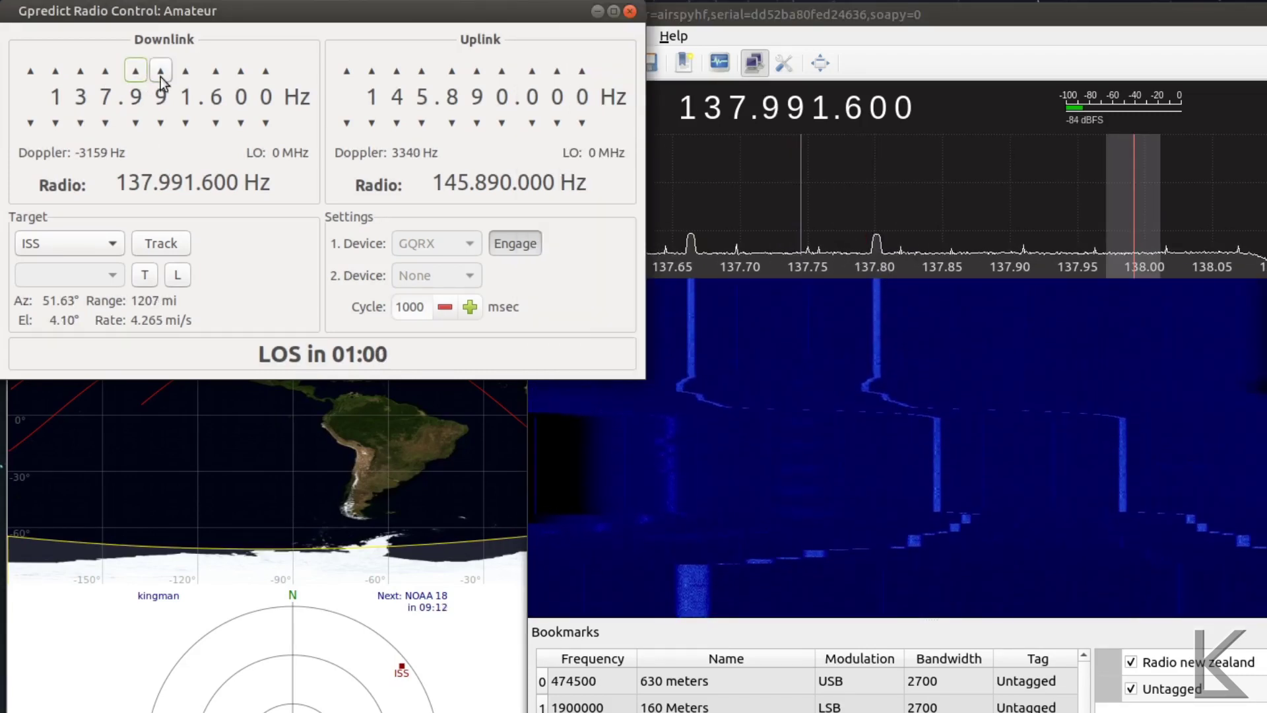
left_click(160, 122)
left_click(160, 123)
left_click(160, 123)
left_click(161, 123)
left_click(160, 123)
left_click(160, 122)
left_click(161, 122)
left_click(161, 123)
left_click(186, 71)
Make a final downlink tweak, set NOAA 18 as Radio Control target, and show the Amateur map.
left_click(216, 122)
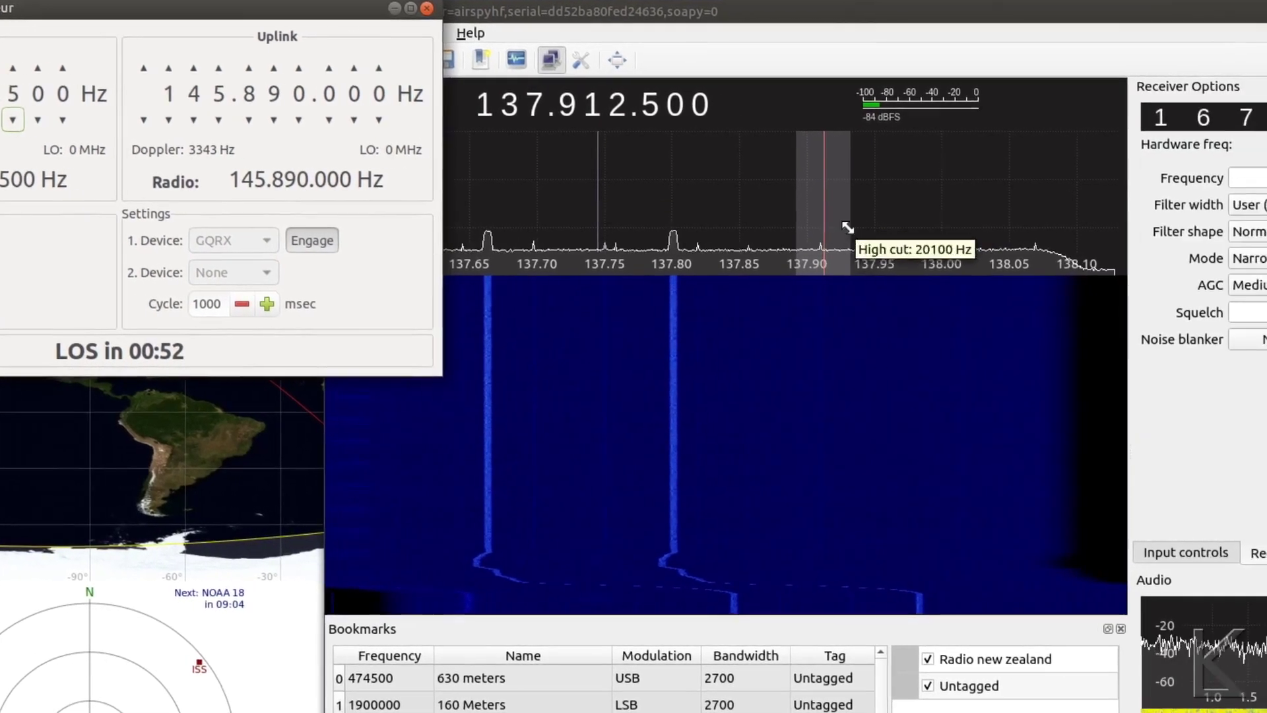
scroll(684, 261, "up", 4)
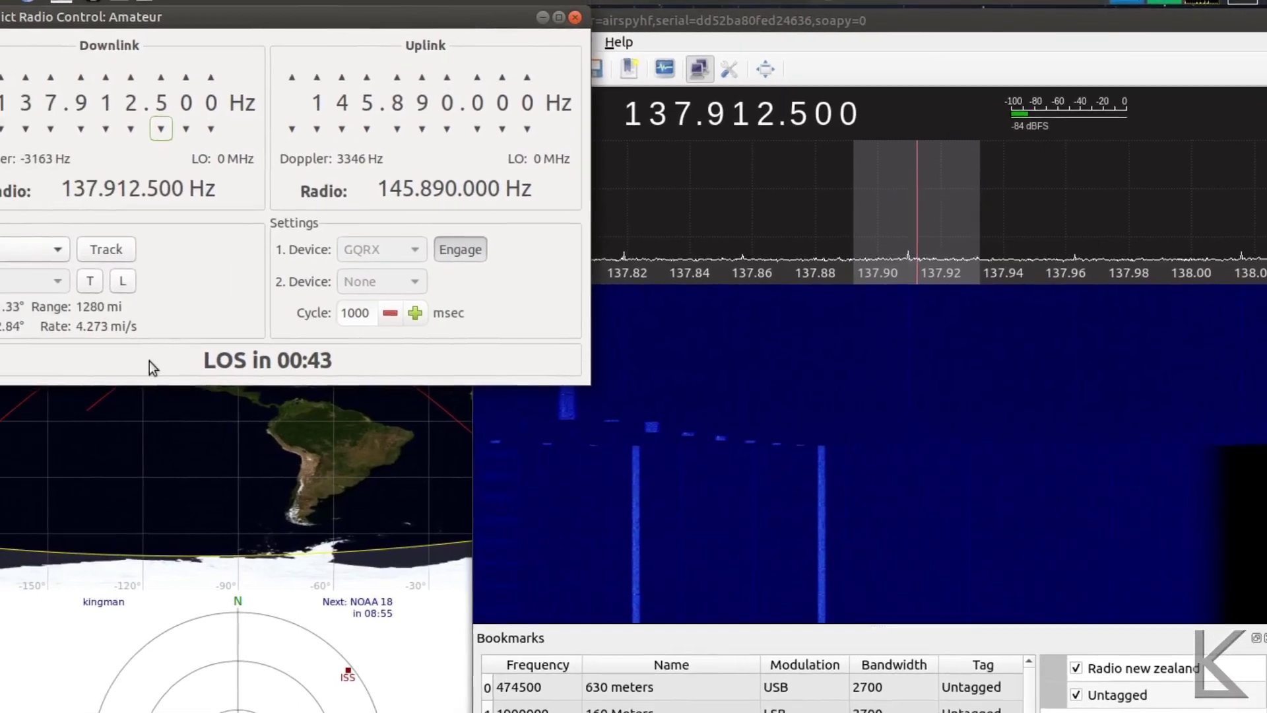
left_click(56, 248)
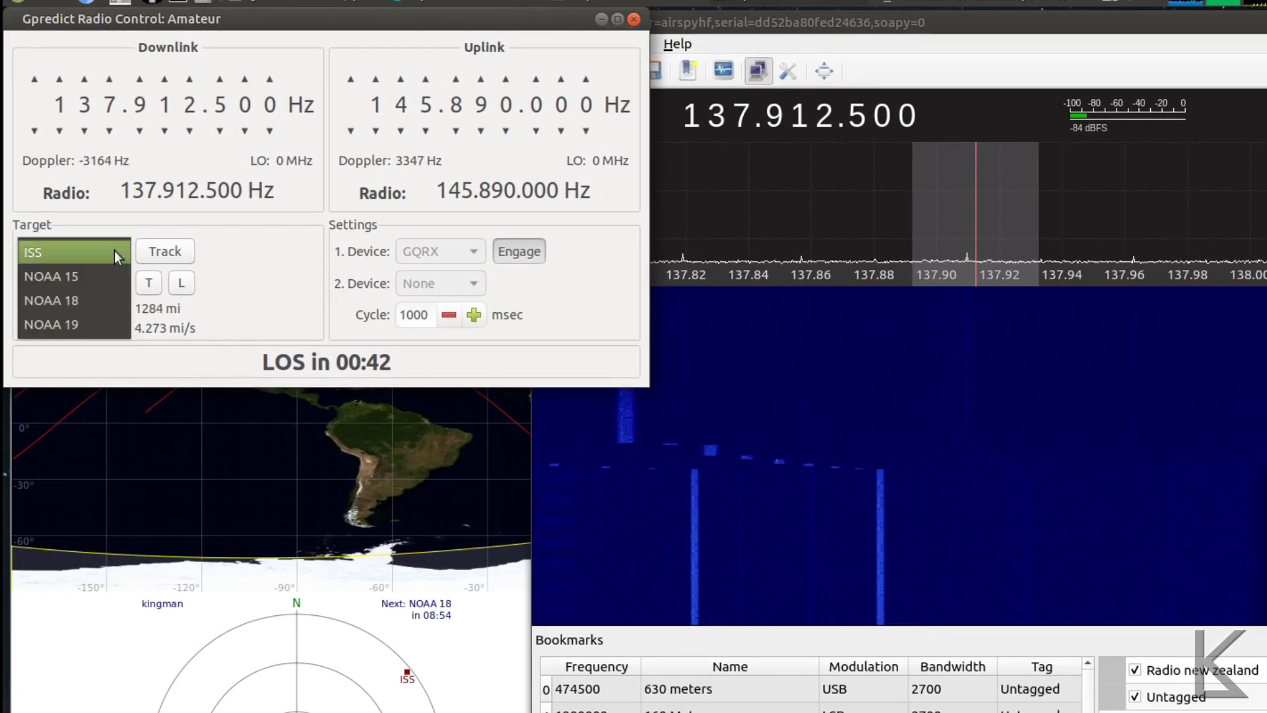
left_click(94, 298)
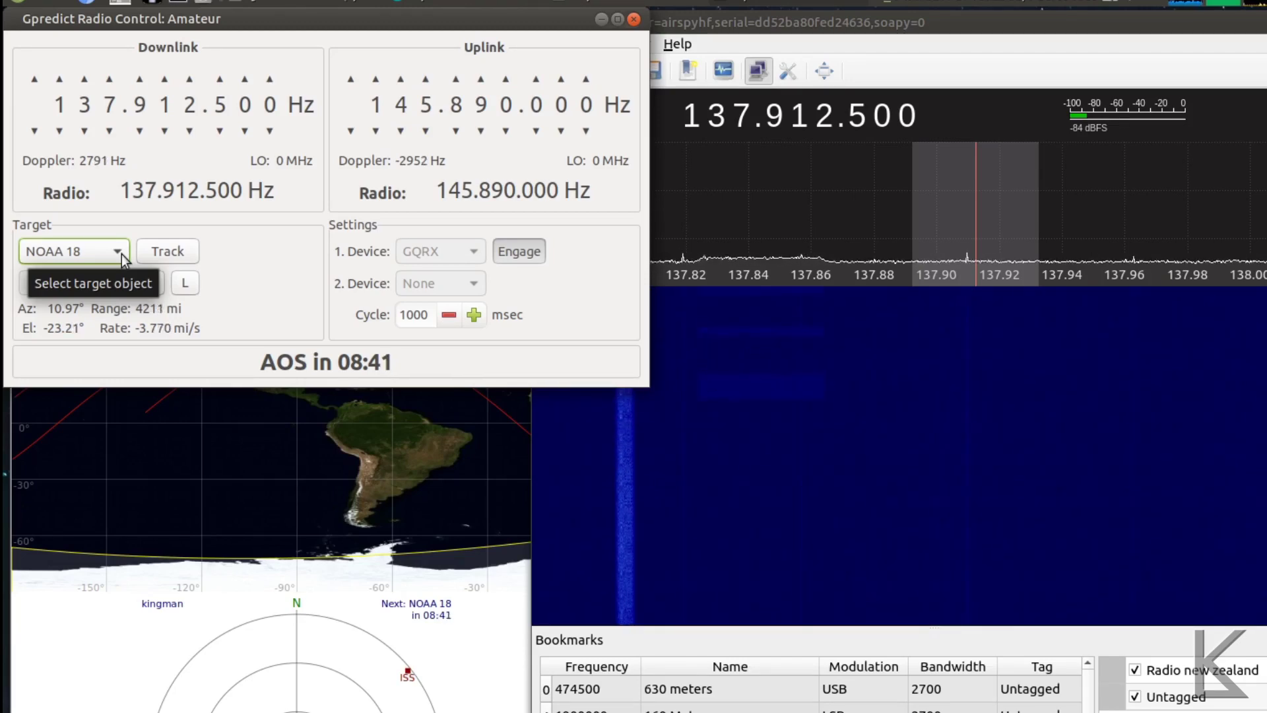
left_click(25, 701)
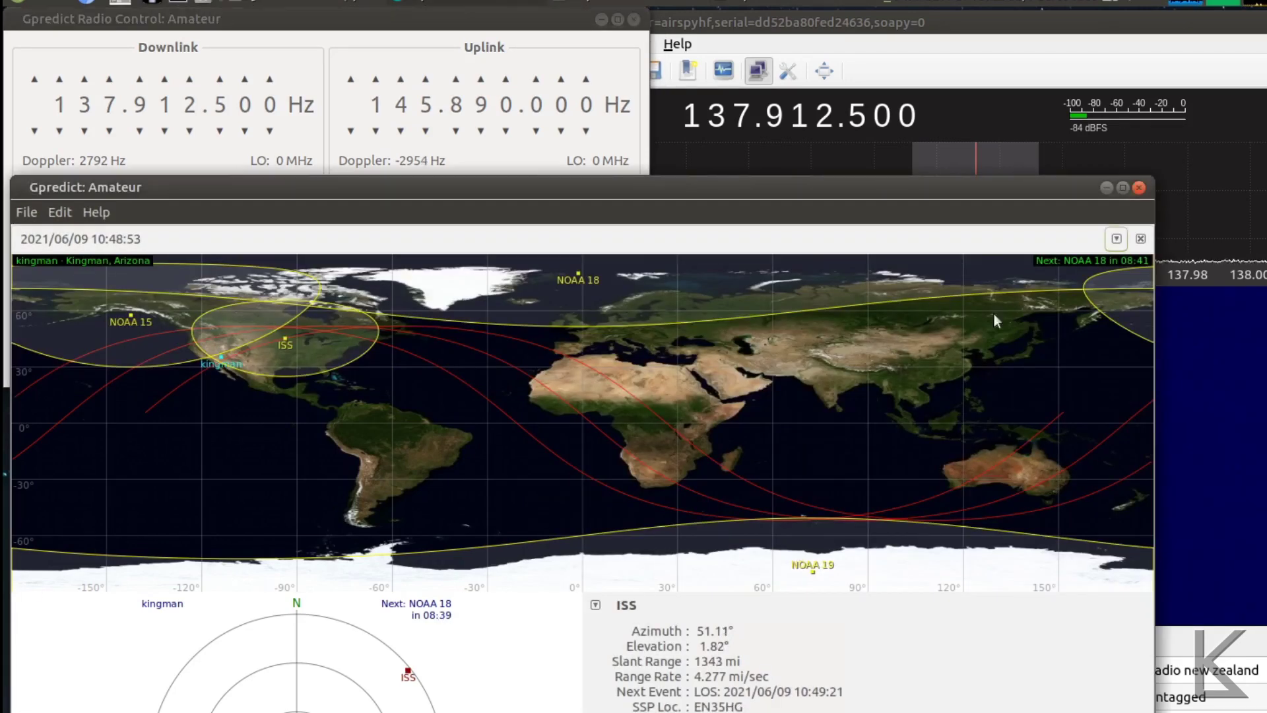
left_click(1115, 240)
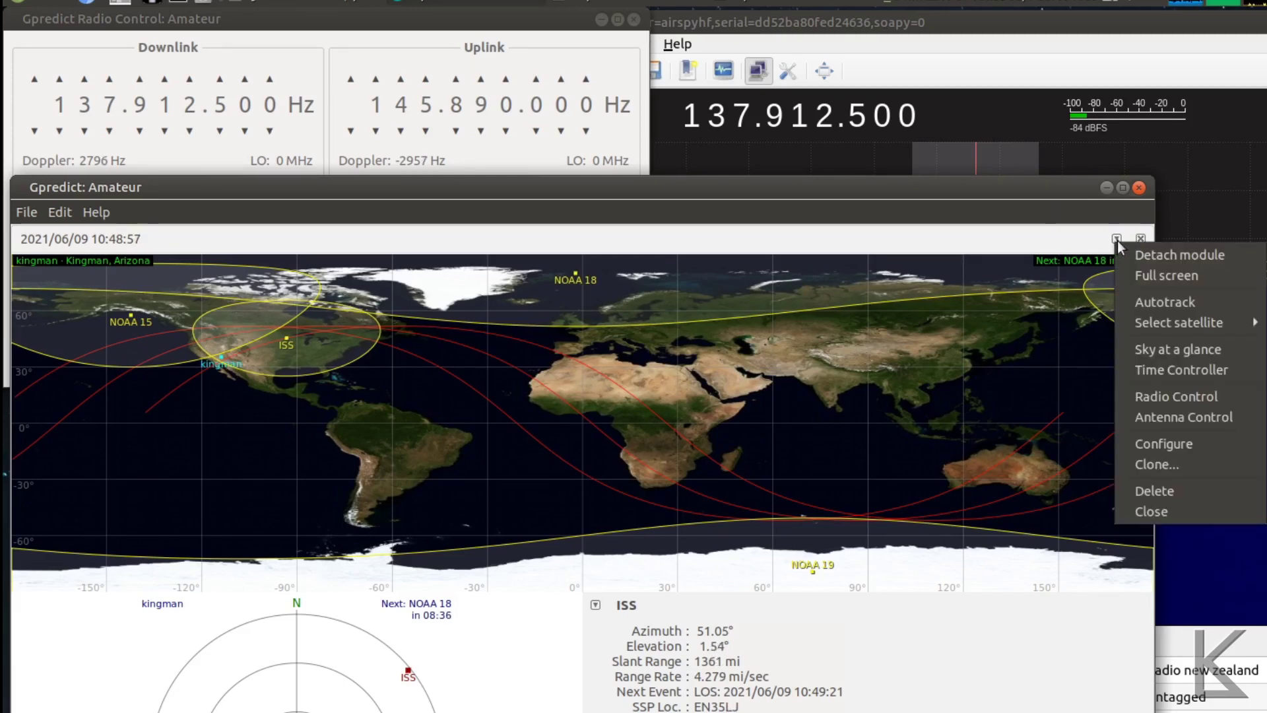
left_click(1146, 448)
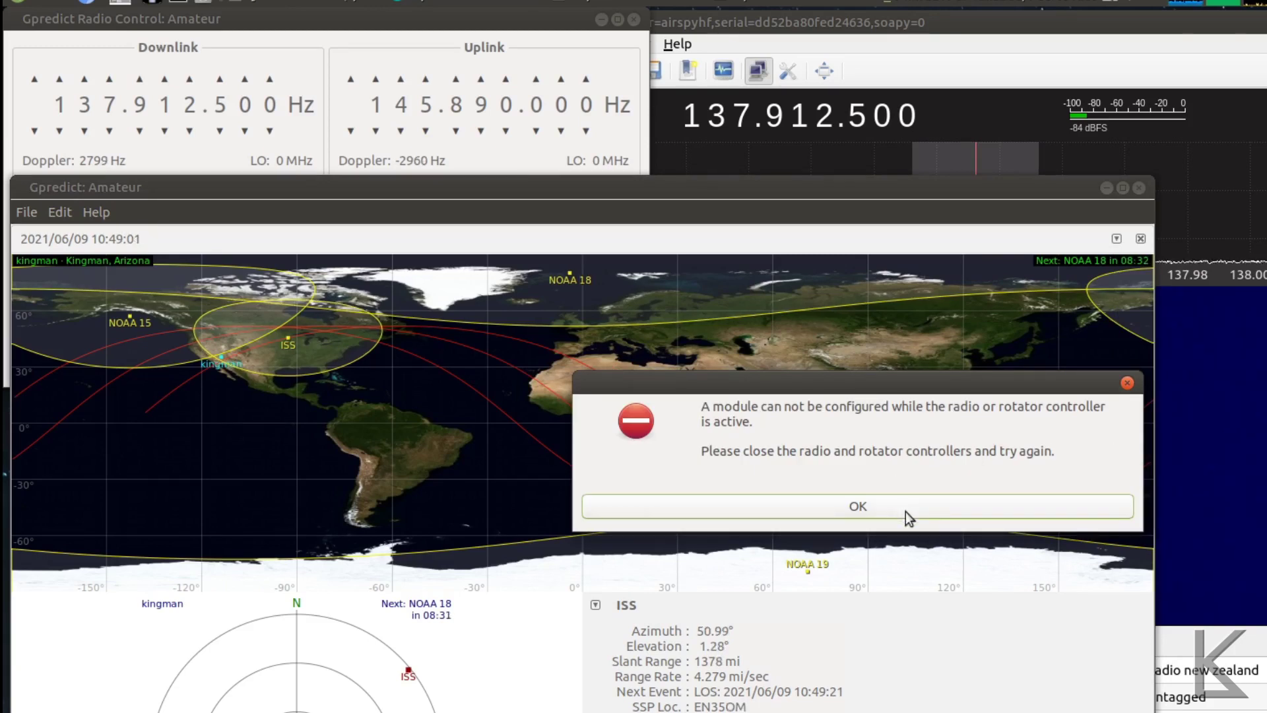
left_click(905, 512)
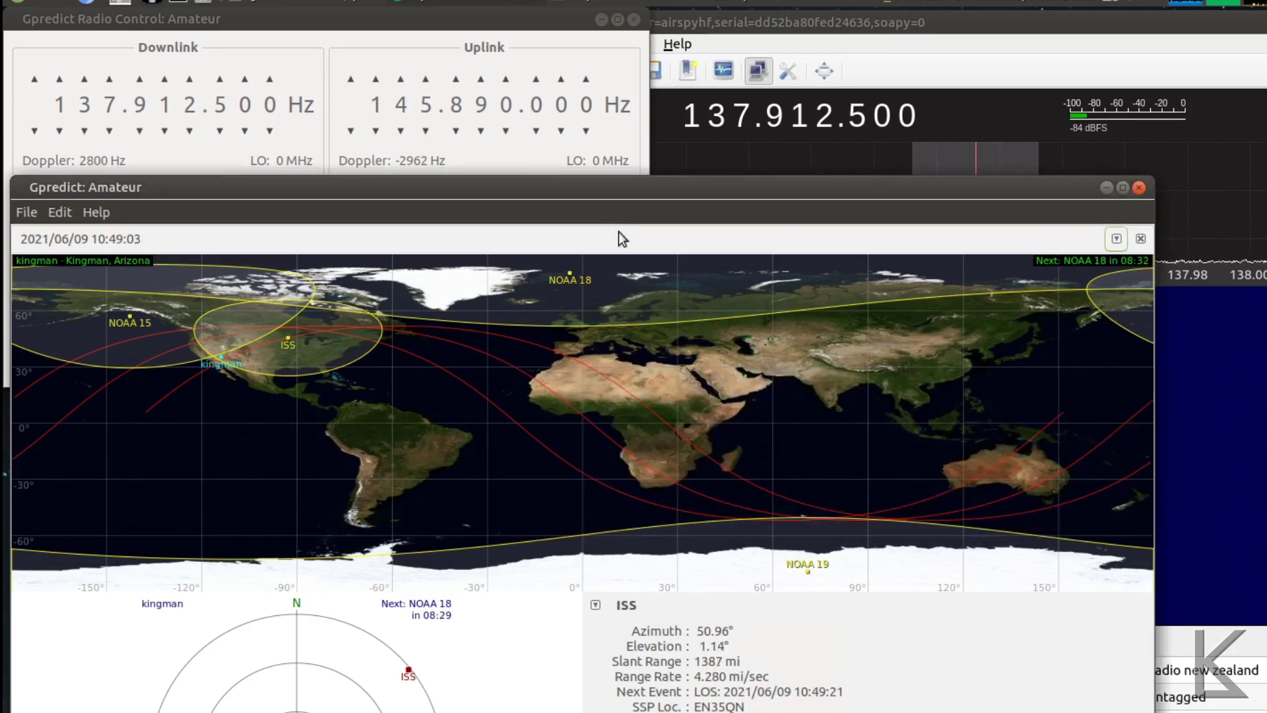
Close Radio Control and open the Amateur module's configuration dialog.
left_click(633, 20)
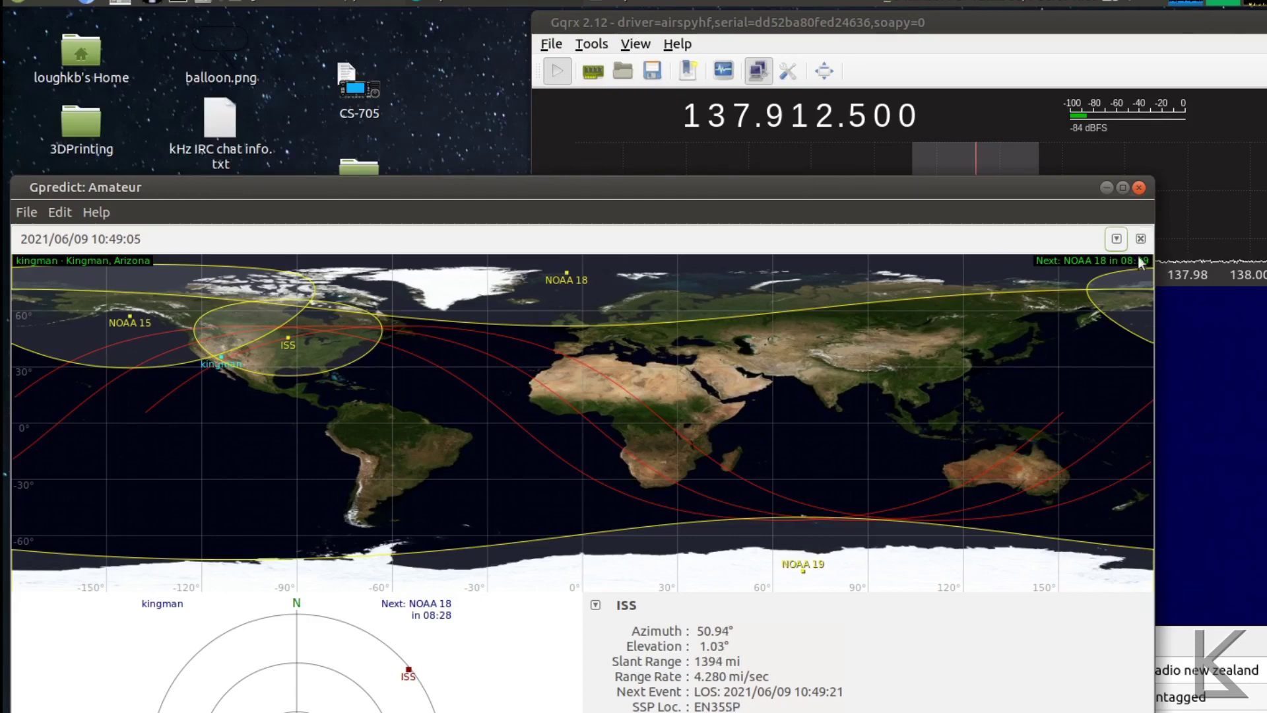
left_click(1117, 239)
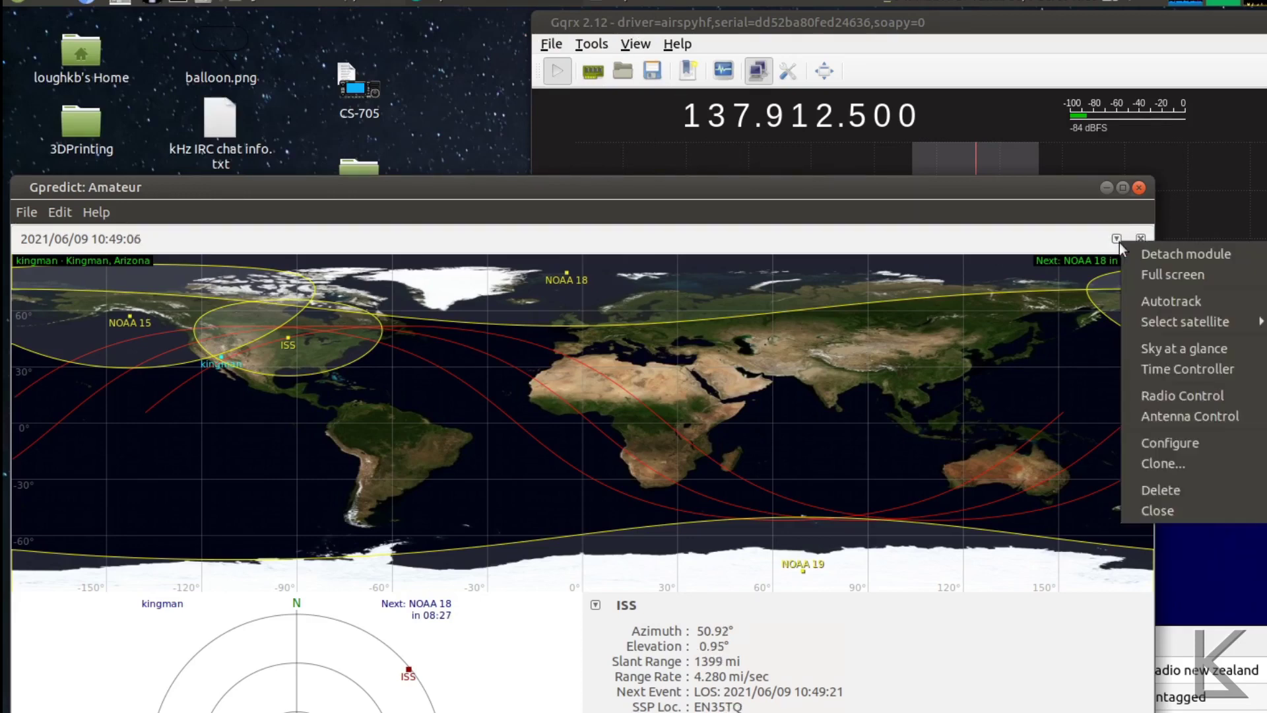
left_click(1138, 443)
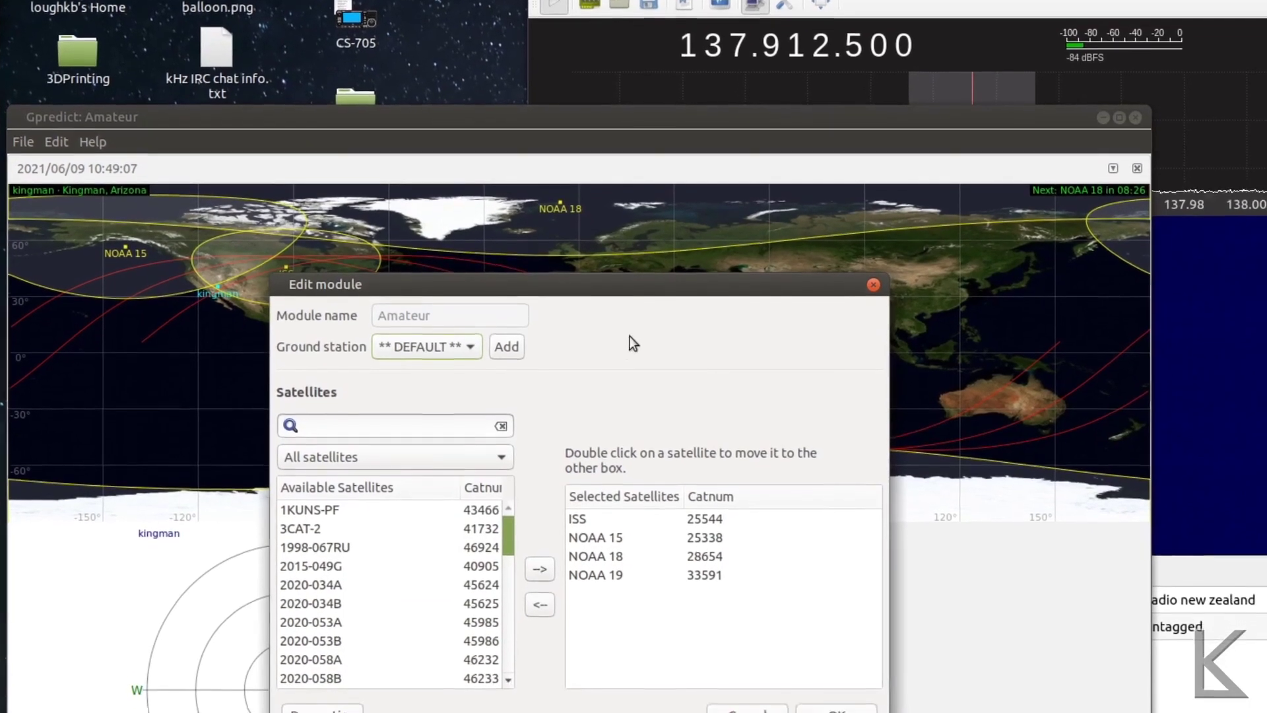
left_click(491, 579)
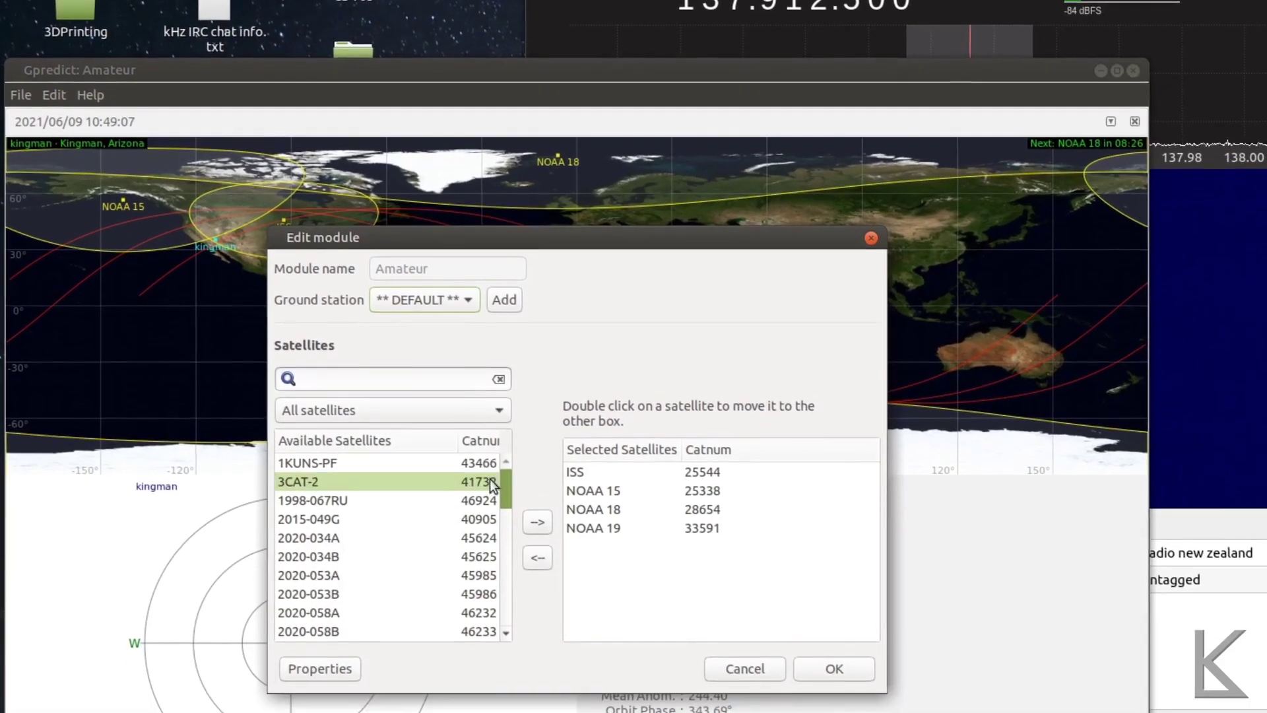
left_click_drag(501, 470, 505, 589)
Check that ISS, NOAA 15, NOAA 18 and NOAA 19 are selected, then cancel unchanged.
left_click(644, 453)
left_click(532, 508)
left_click(651, 470)
left_click(626, 458)
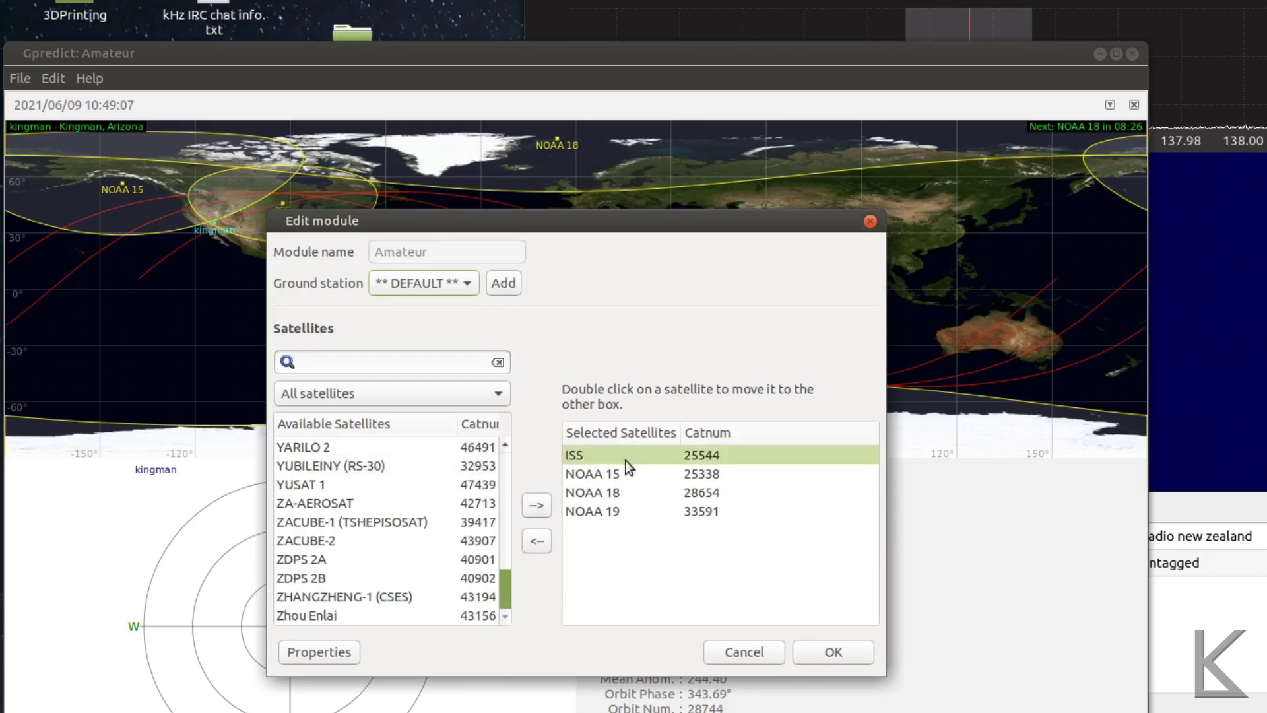
left_click(616, 496)
left_click(605, 467)
left_click(381, 480)
scroll(381, 481, "up", 20)
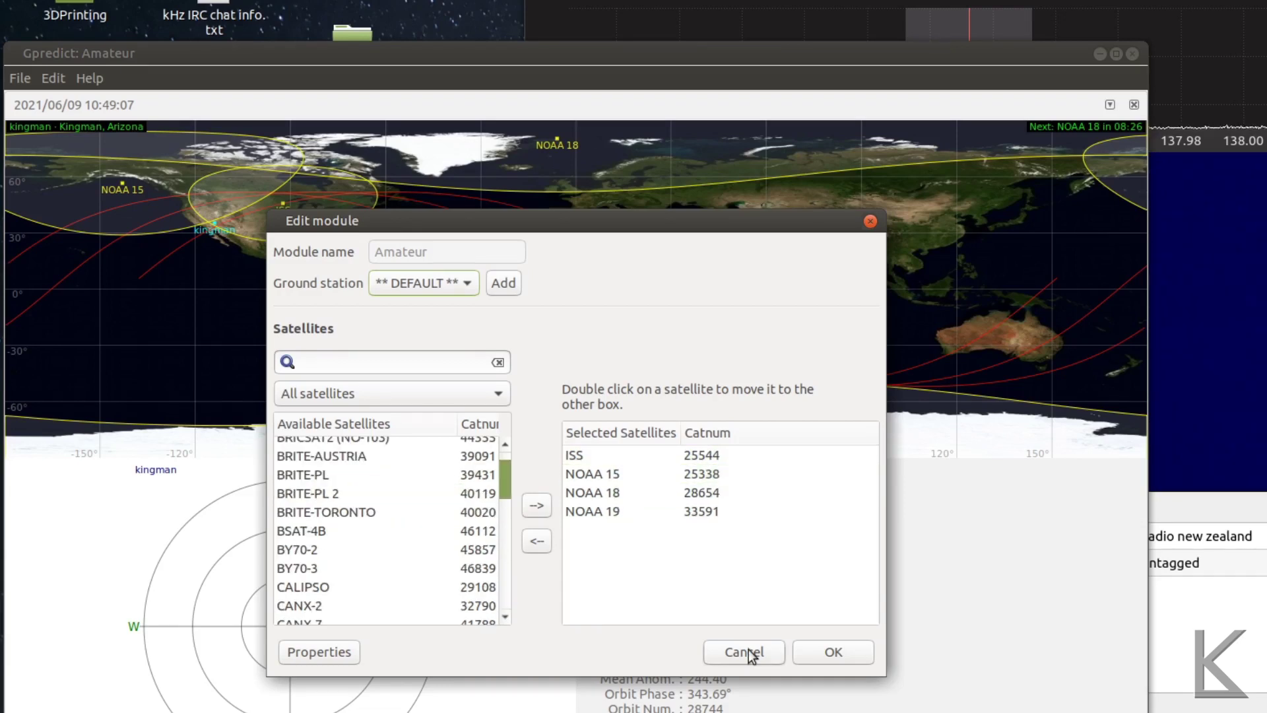
left_click(577, 480)
left_click(743, 652)
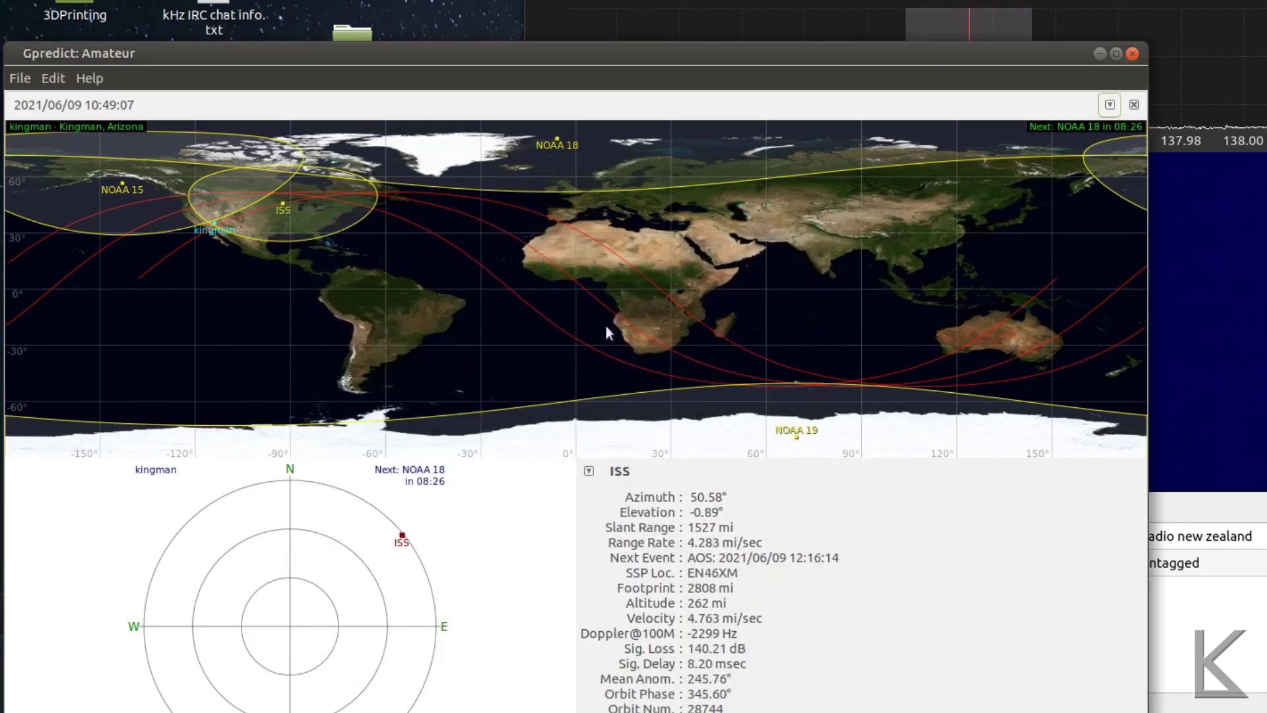
Open Radio Control and lower the downlink by 20 kHz to 137.912.500 Hz.
left_click(1104, 107)
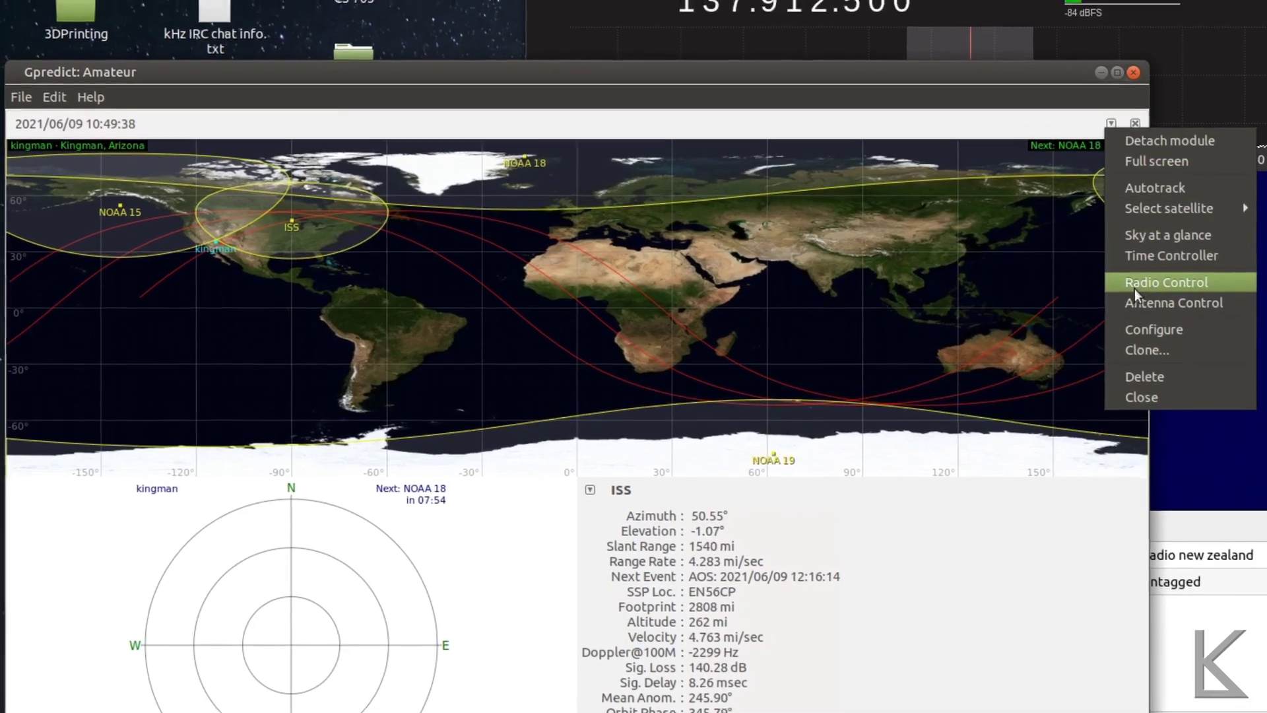
left_click(1134, 283)
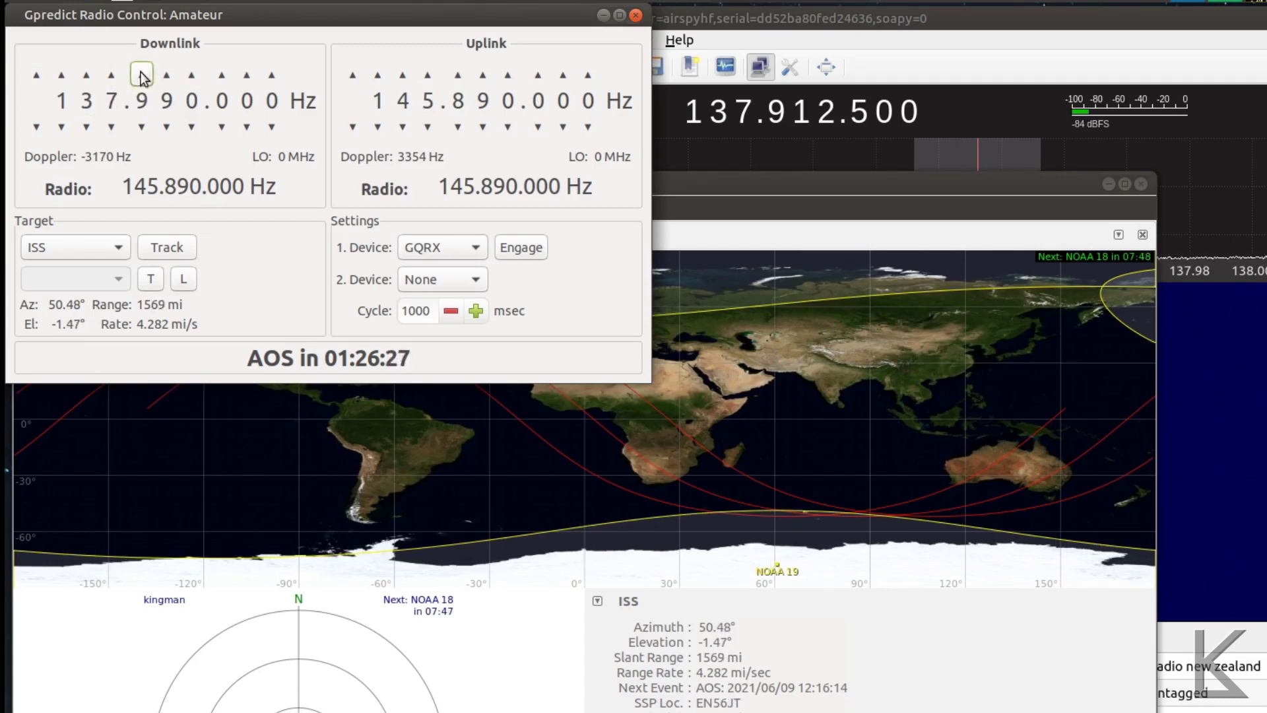
left_click(173, 130)
left_click(173, 131)
left_click(173, 131)
left_click(173, 131)
left_click(173, 130)
left_click(173, 130)
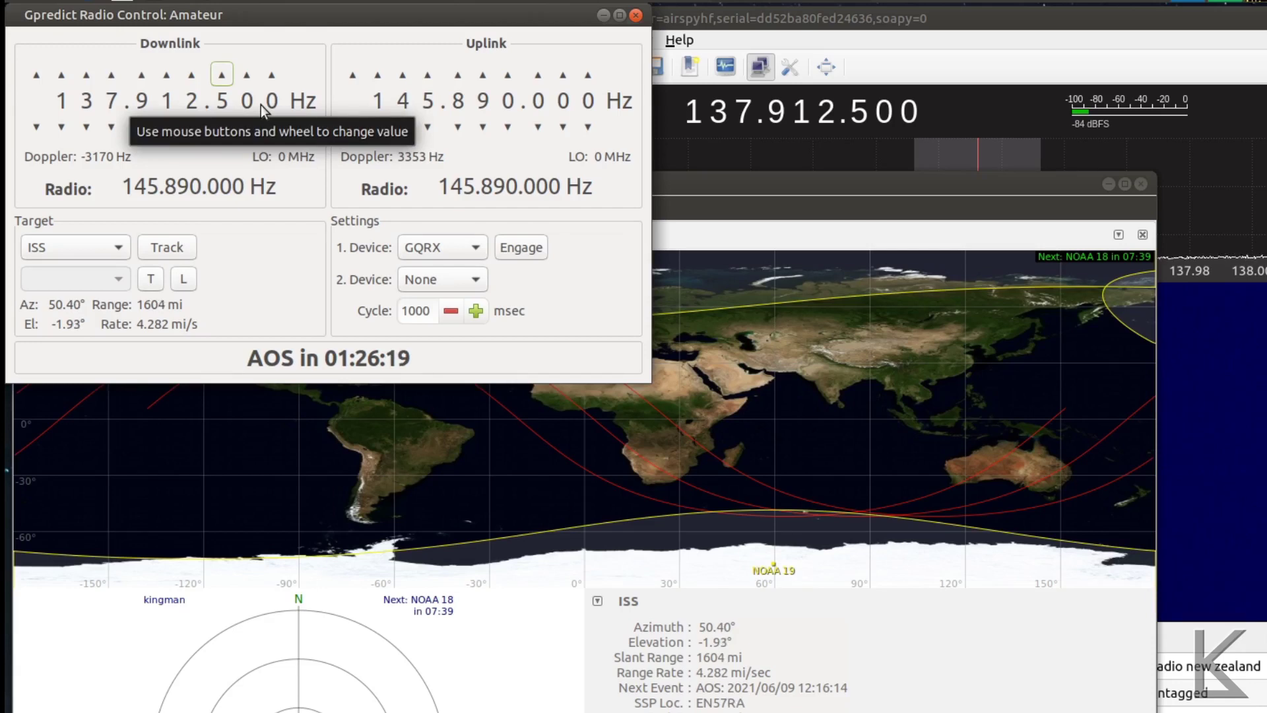
Engage Gqrx as the radio and start Doppler tracking NOAA 18.
left_click(520, 250)
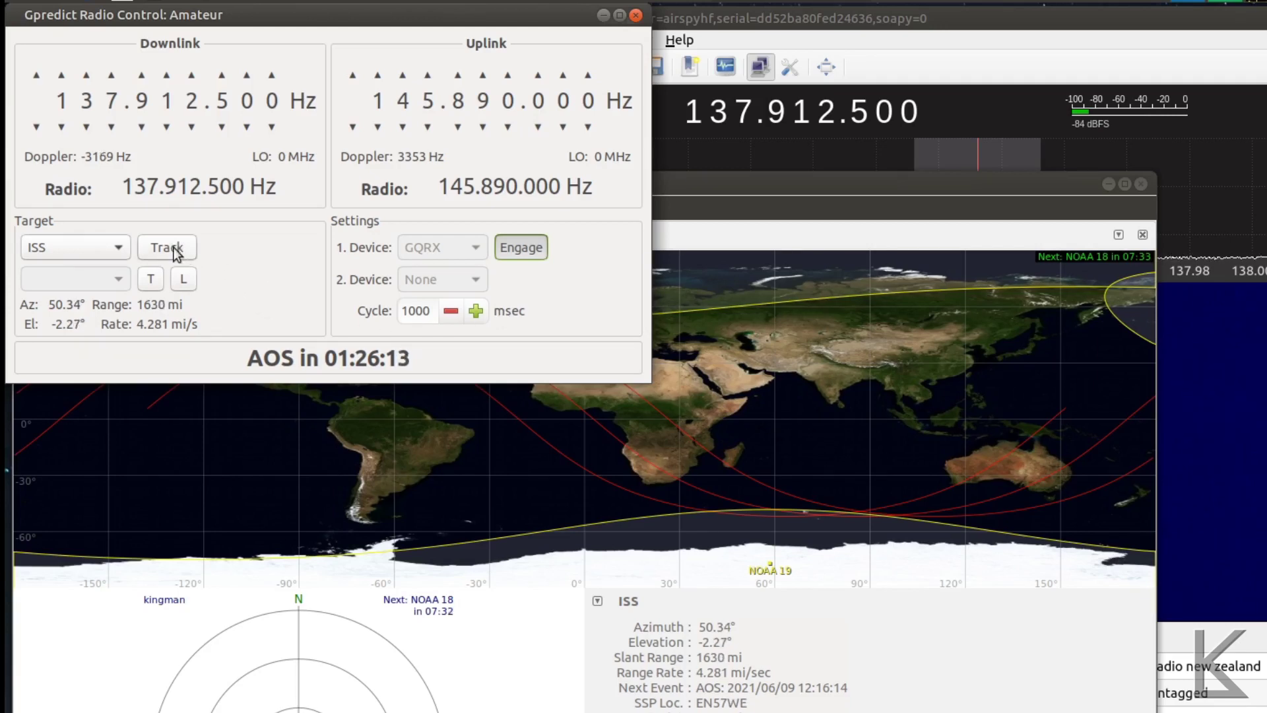
left_click(116, 243)
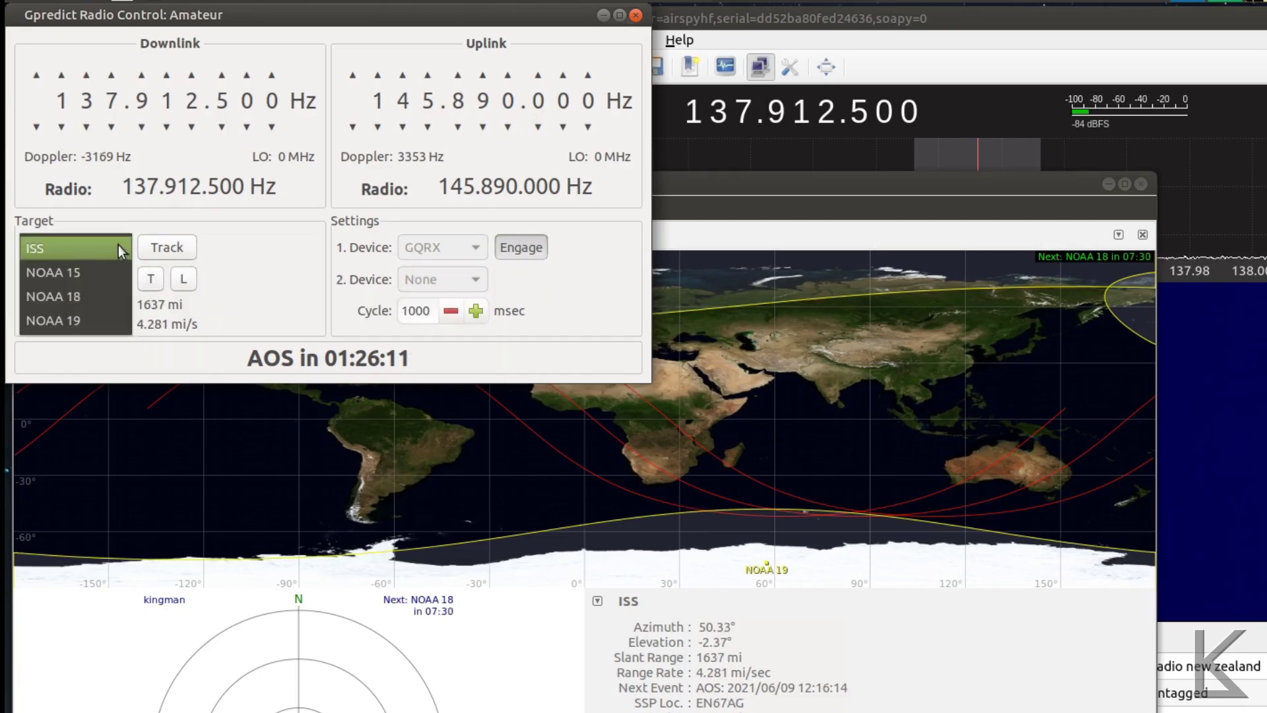
left_click(94, 297)
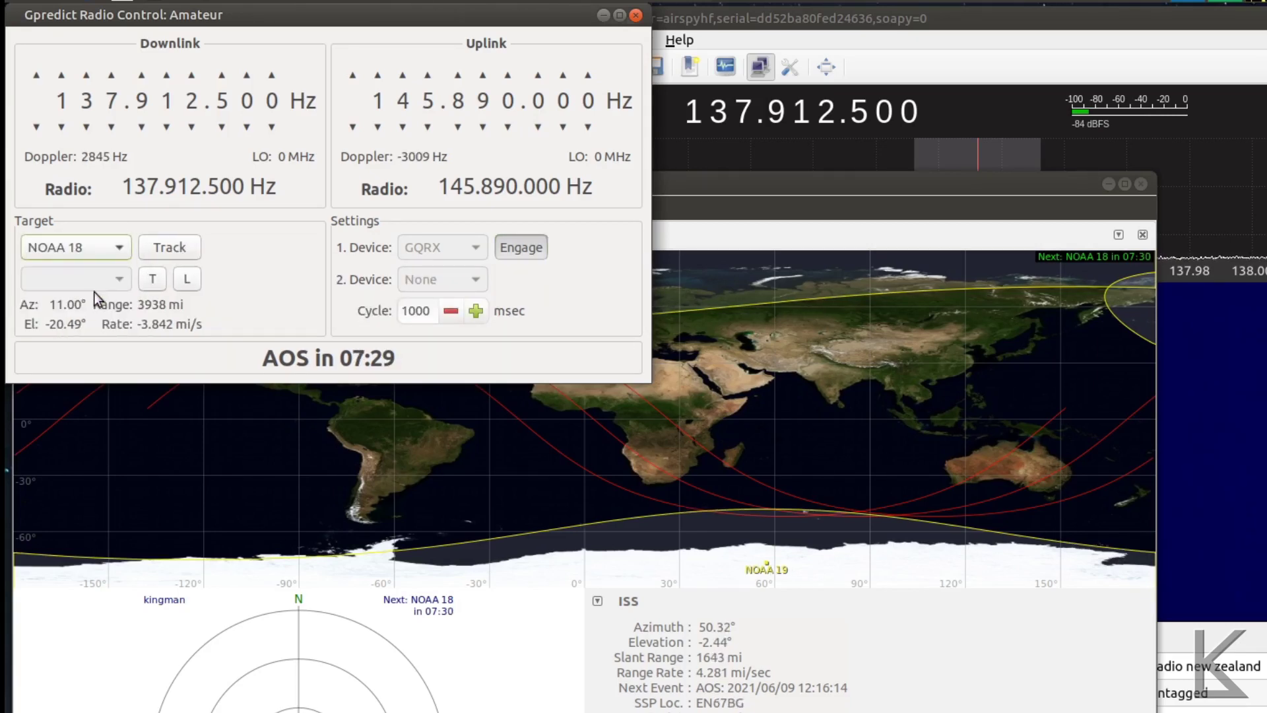
left_click(187, 249)
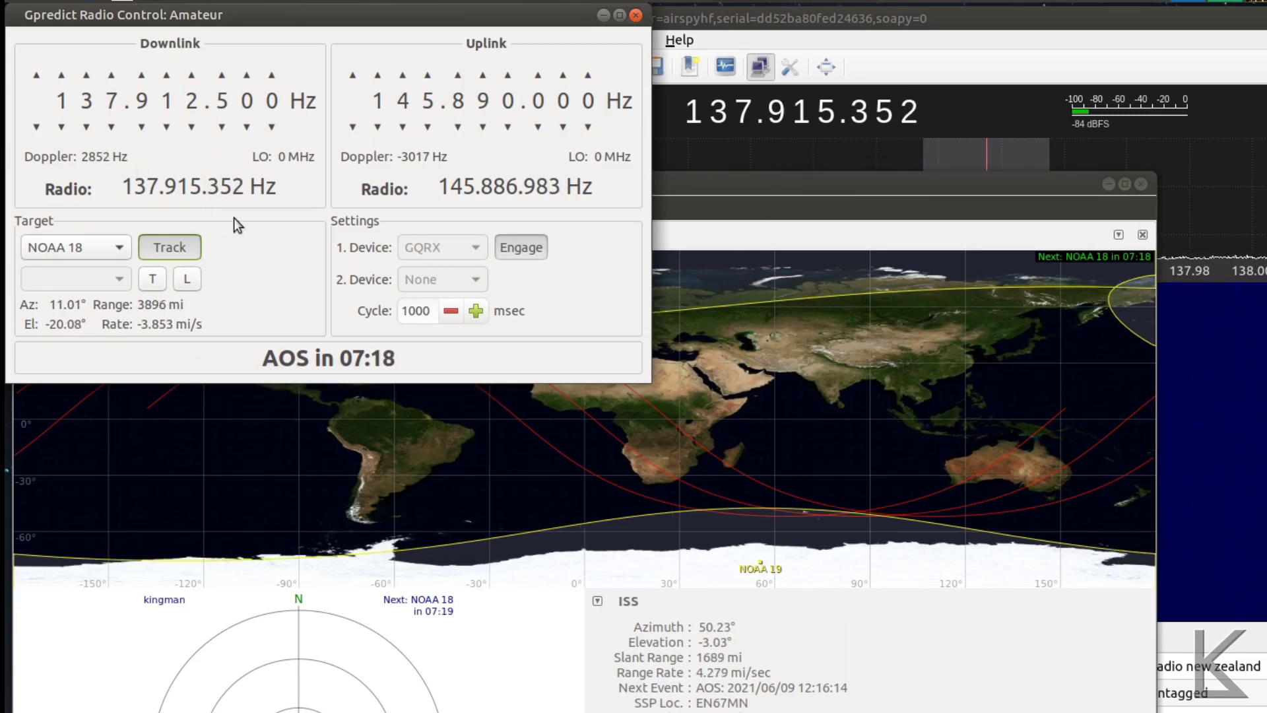
Raise the Gqrx window above the Gpredict map to watch for NOAA 18.
left_click(1099, 22)
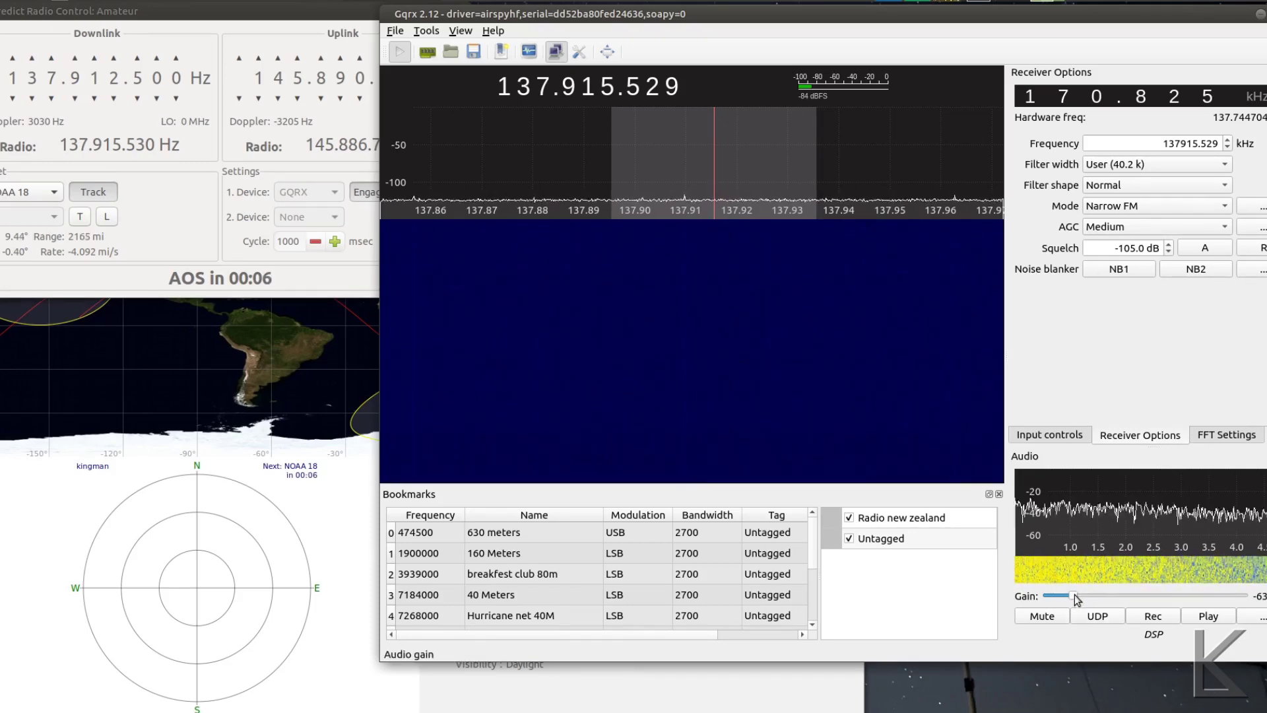
Raise Gqrx's audio gain from -63 dB through -43 dB to -33 dB.
left_click_drag(1077, 604, 1106, 598)
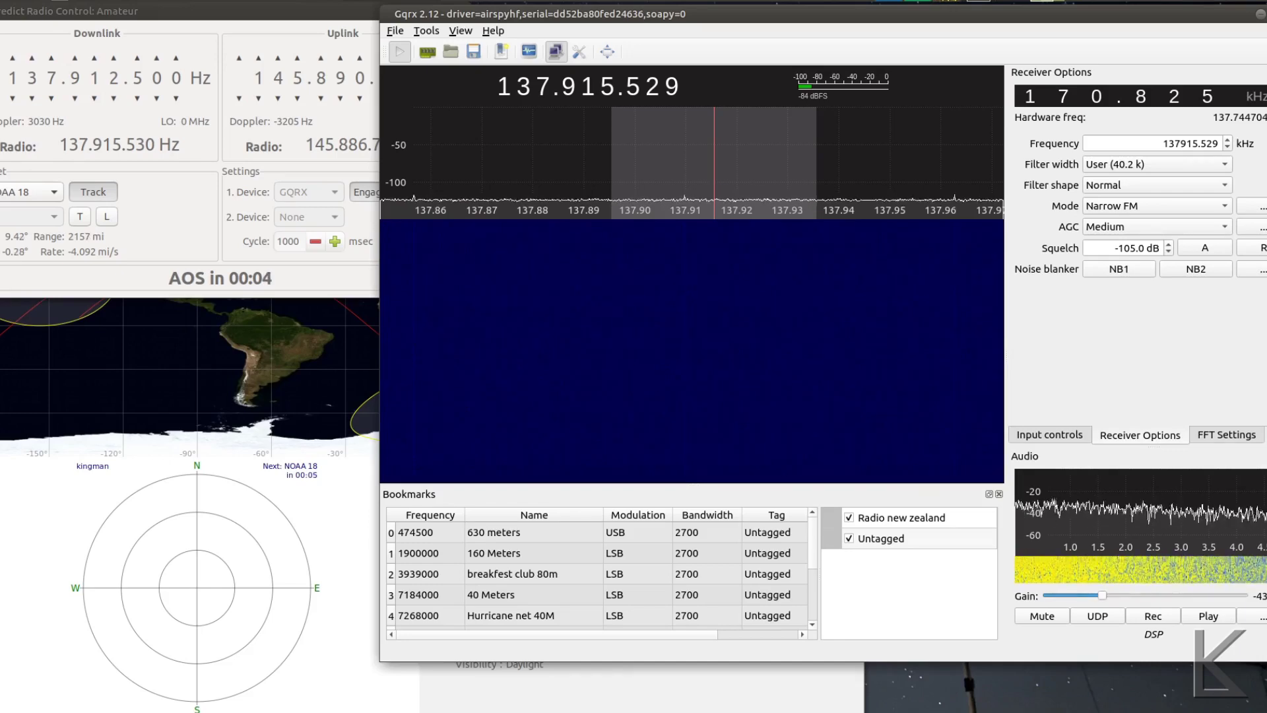
left_click_drag(1103, 595, 1119, 594)
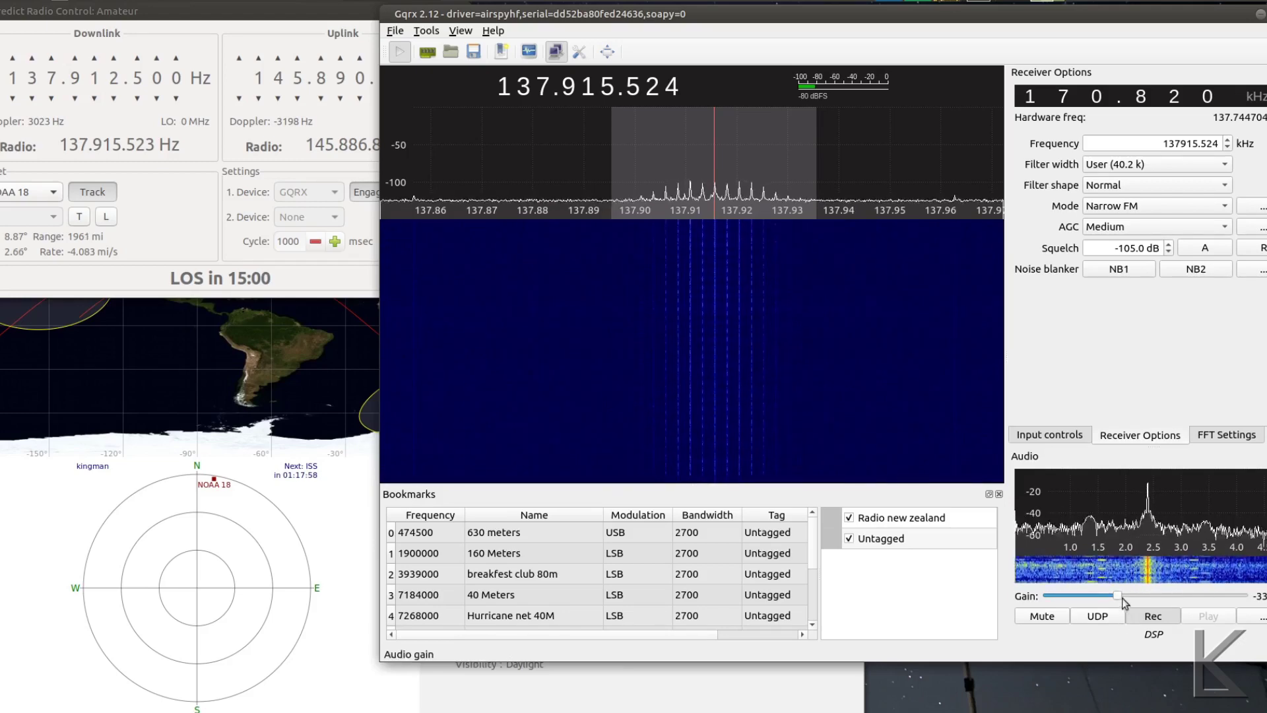
Lower Gqrx's audio gain to about -51.5 dB as the NOAA 18 signal fades.
left_click_drag(1117, 595, 1083, 596)
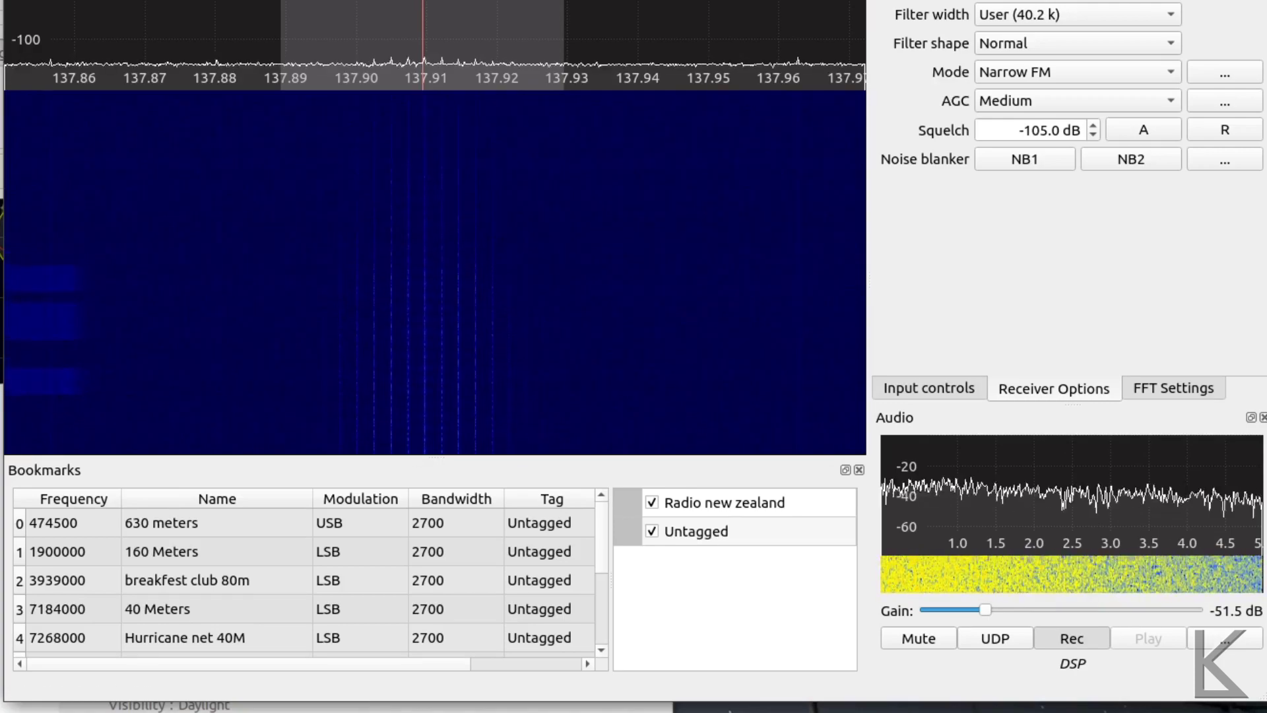
Stop the Gqrx recording and drop the audio gain to about -63 dB.
left_click(1072, 638)
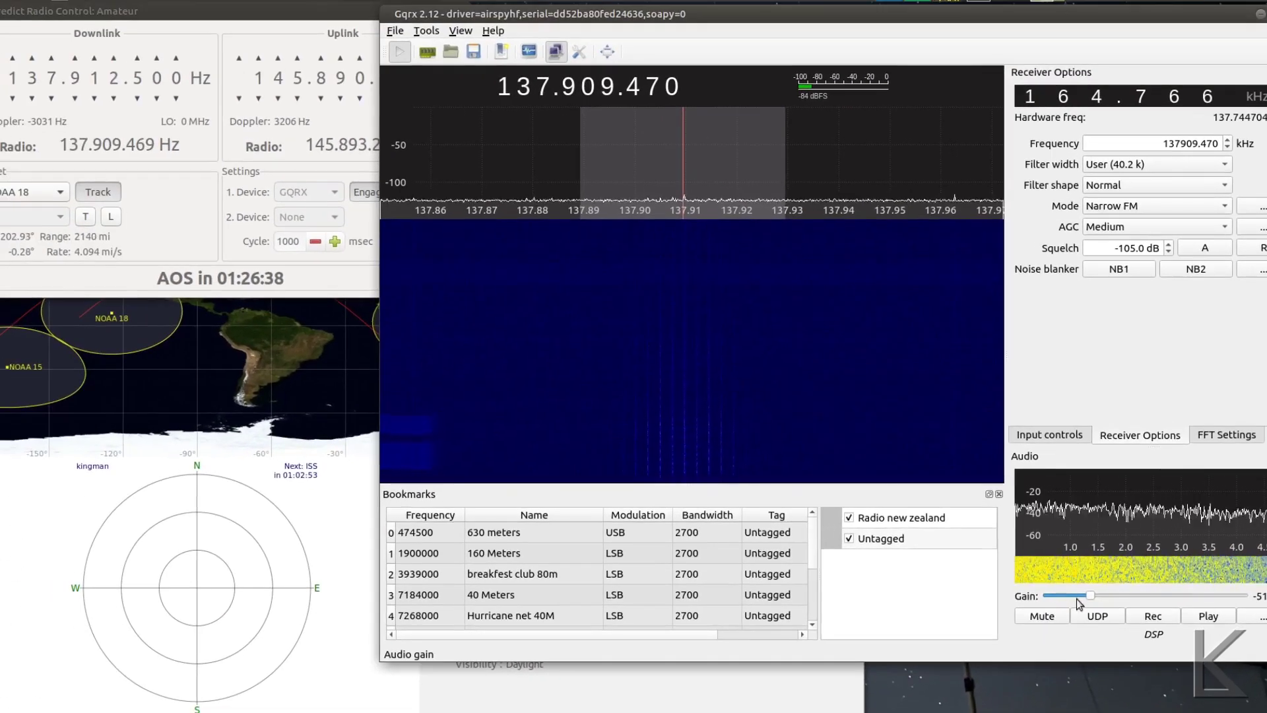
left_click_drag(1084, 598, 1075, 599)
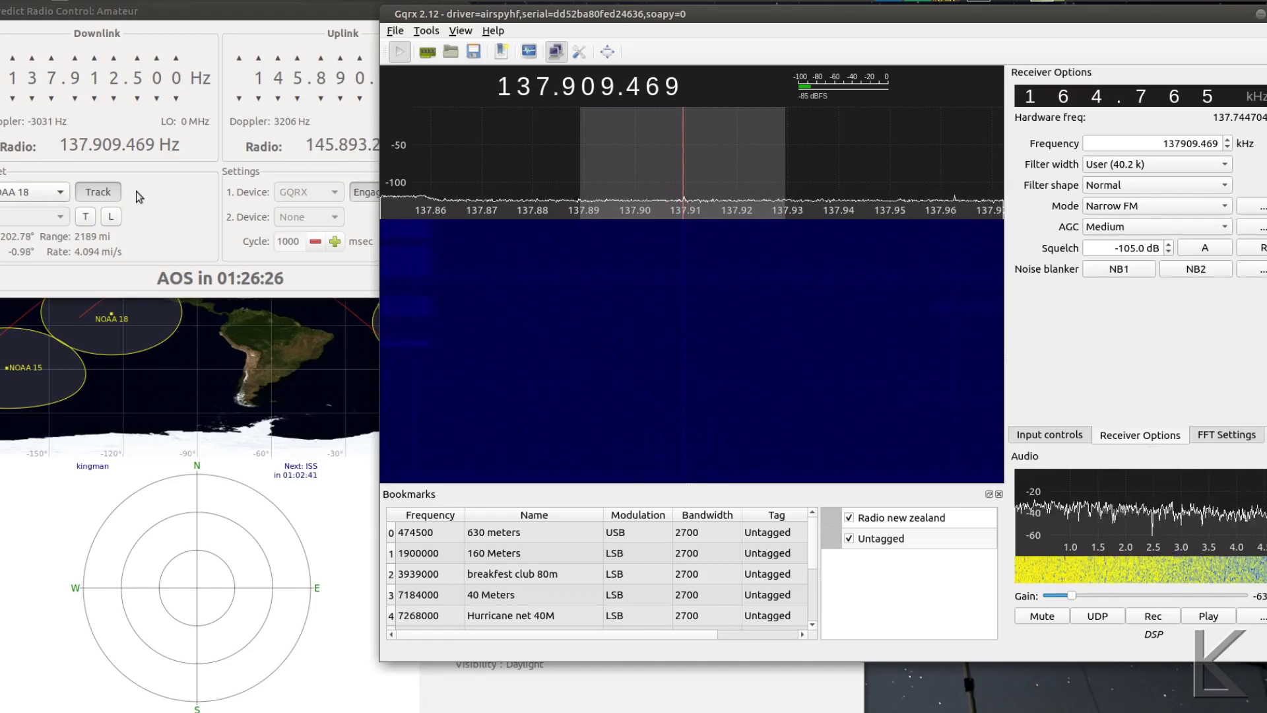
Launch noaa-apt from the launcher search 'noaa' and enlarge its window.
key("super")
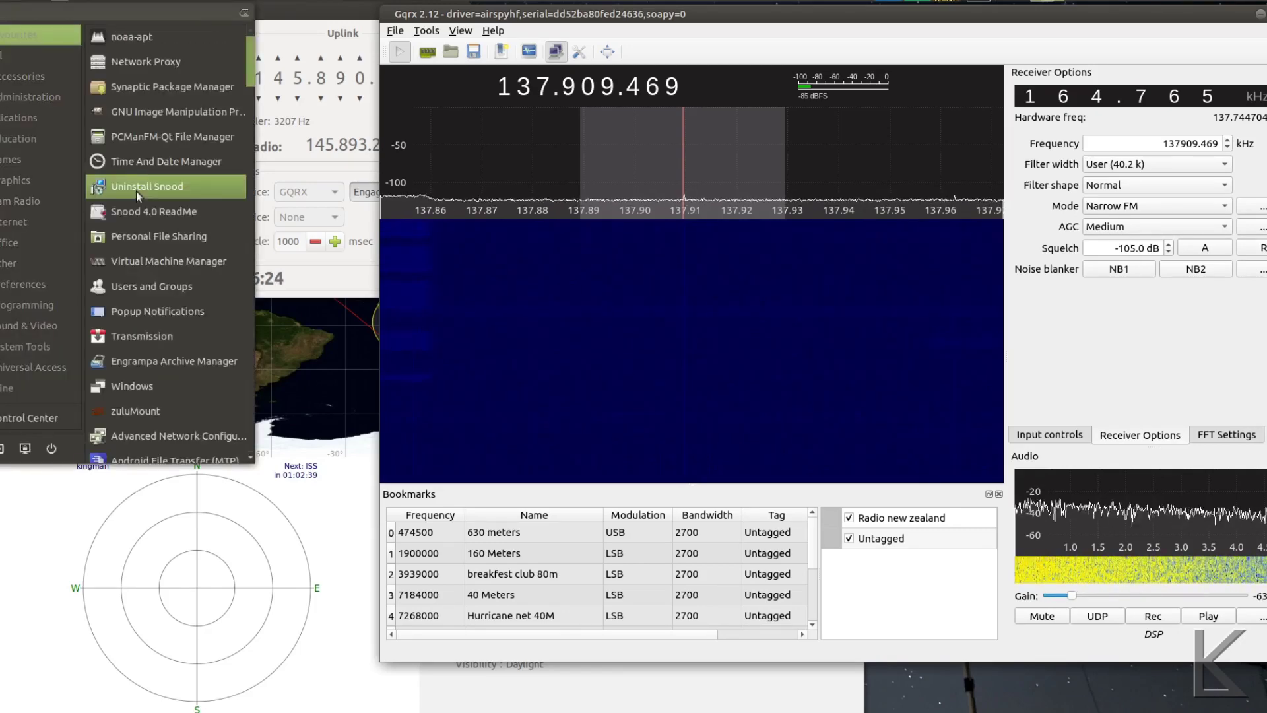
type("noaa")
key("Return")
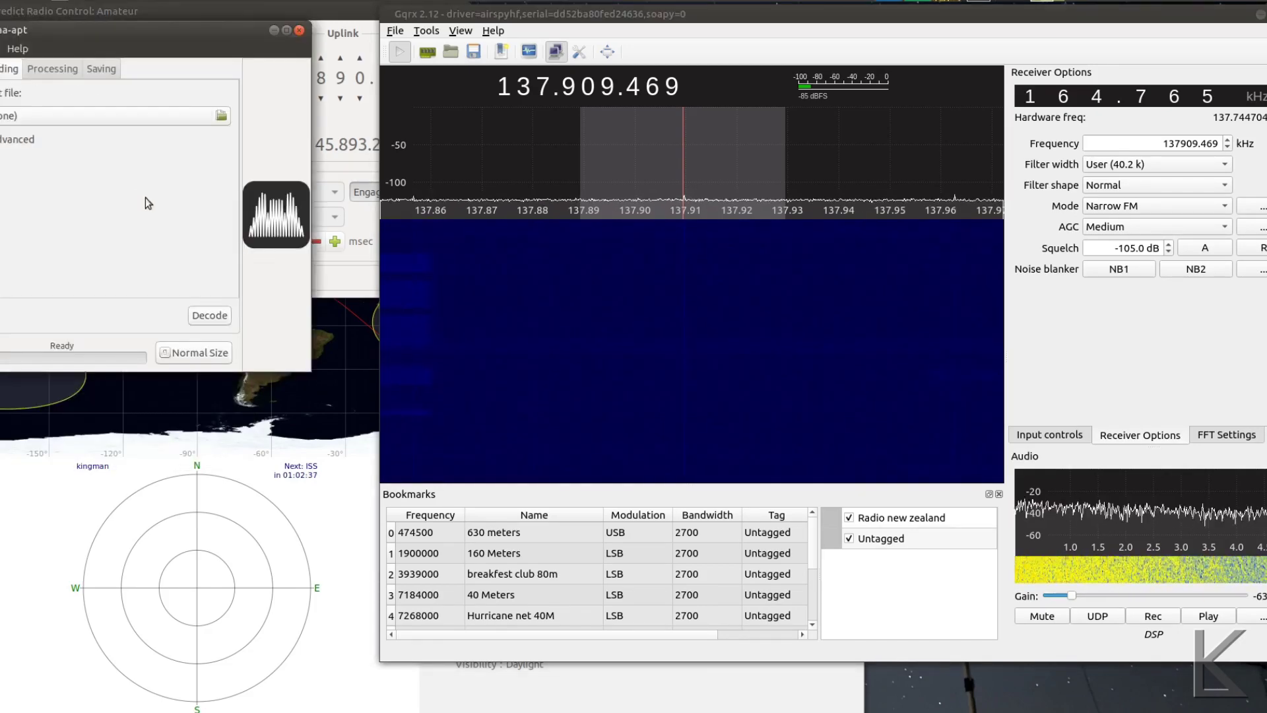
left_click_drag(308, 367, 1125, 600)
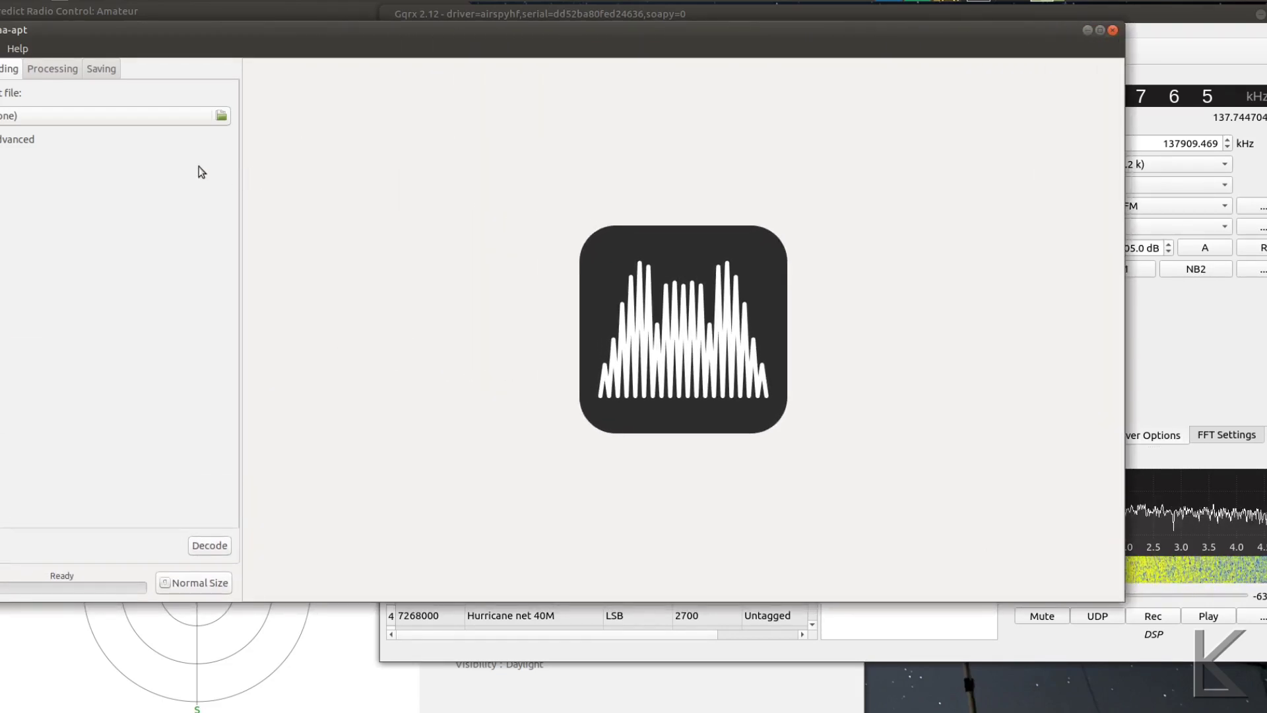
Load gqrx_20210609_175733_137915529.wav and decode it.
left_click(222, 118)
double_click(401, 173)
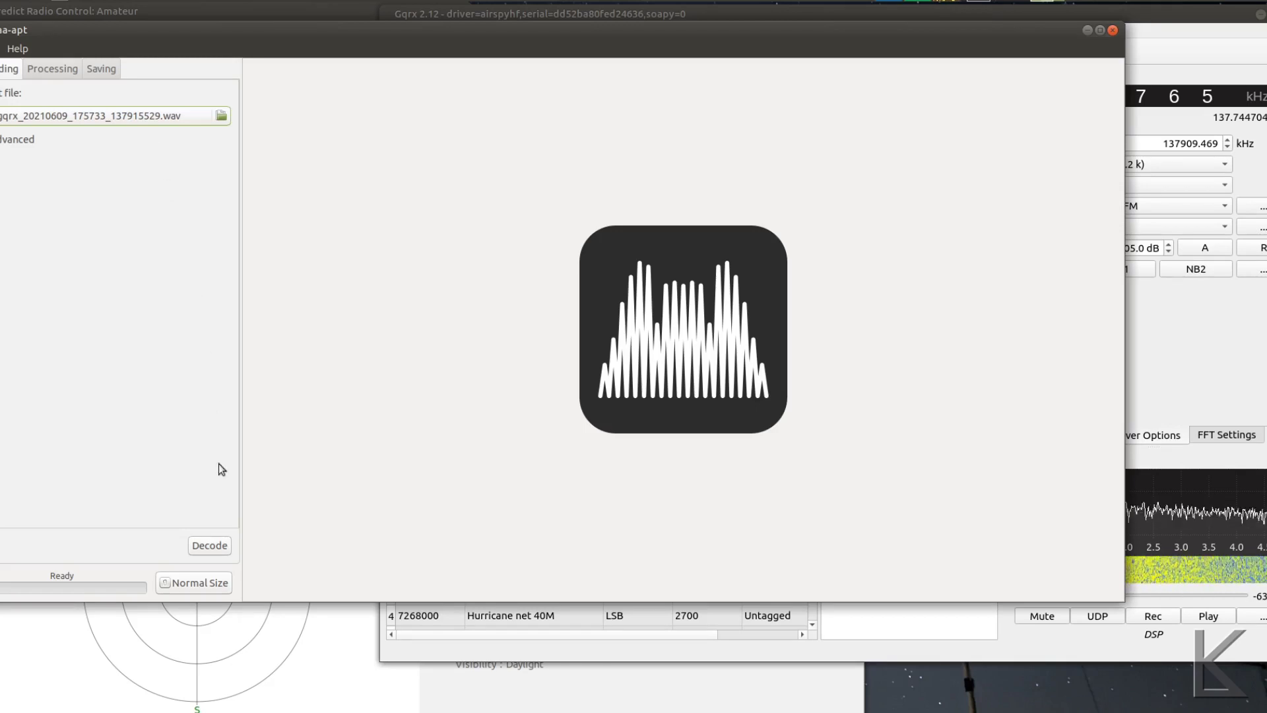
left_click(206, 545)
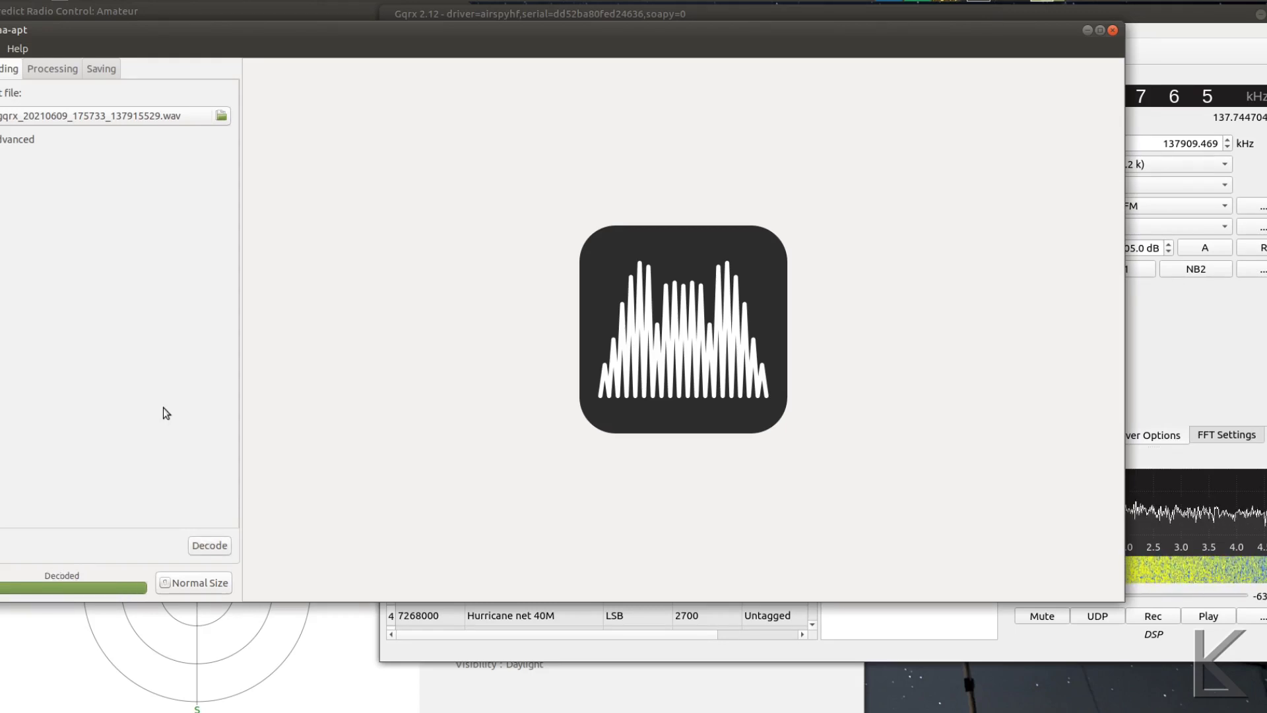
Process the NOAA 18 image unrotated, with yellow coastlines and cyan lakes overlaid.
left_click(62, 72)
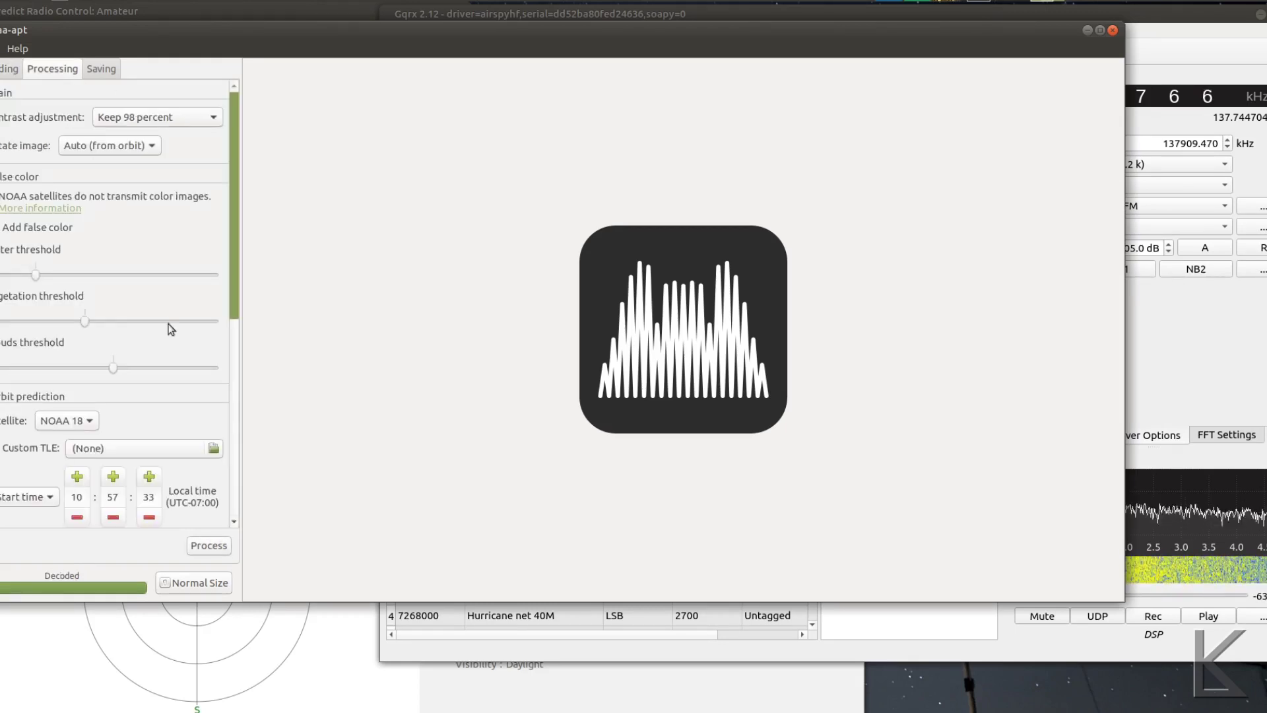
left_click(211, 547)
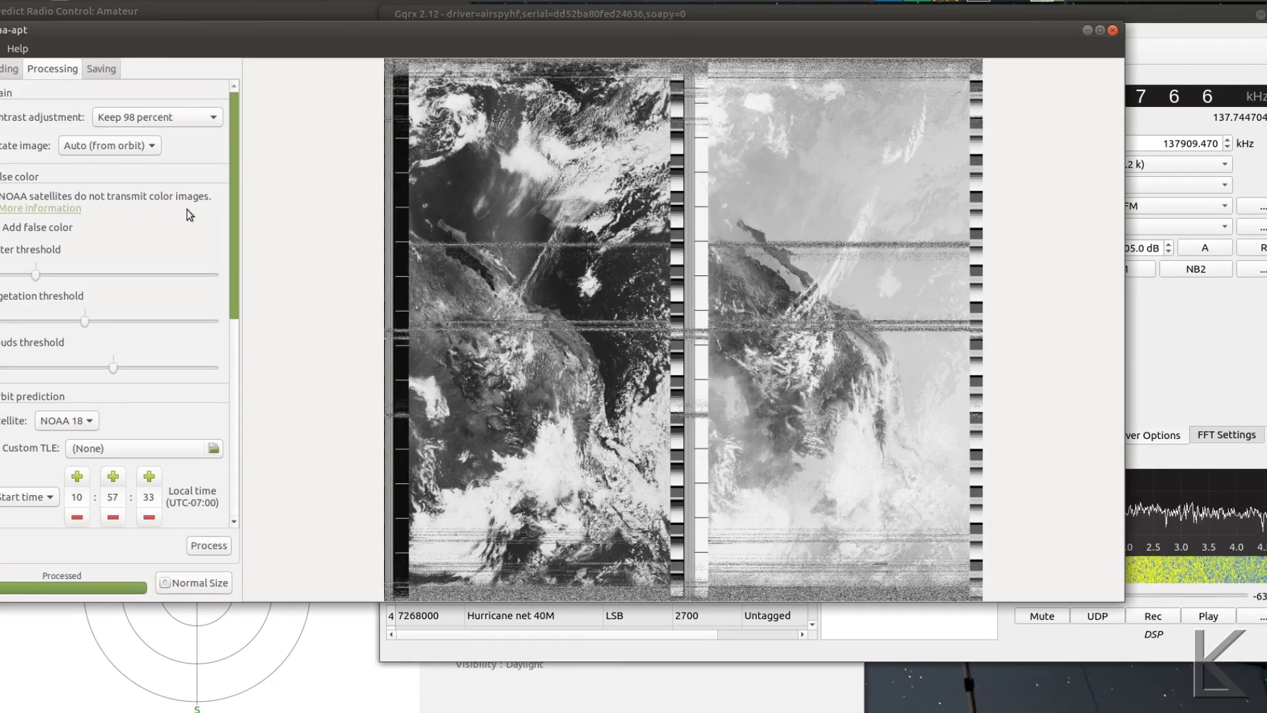
left_click(133, 149)
left_click(133, 161)
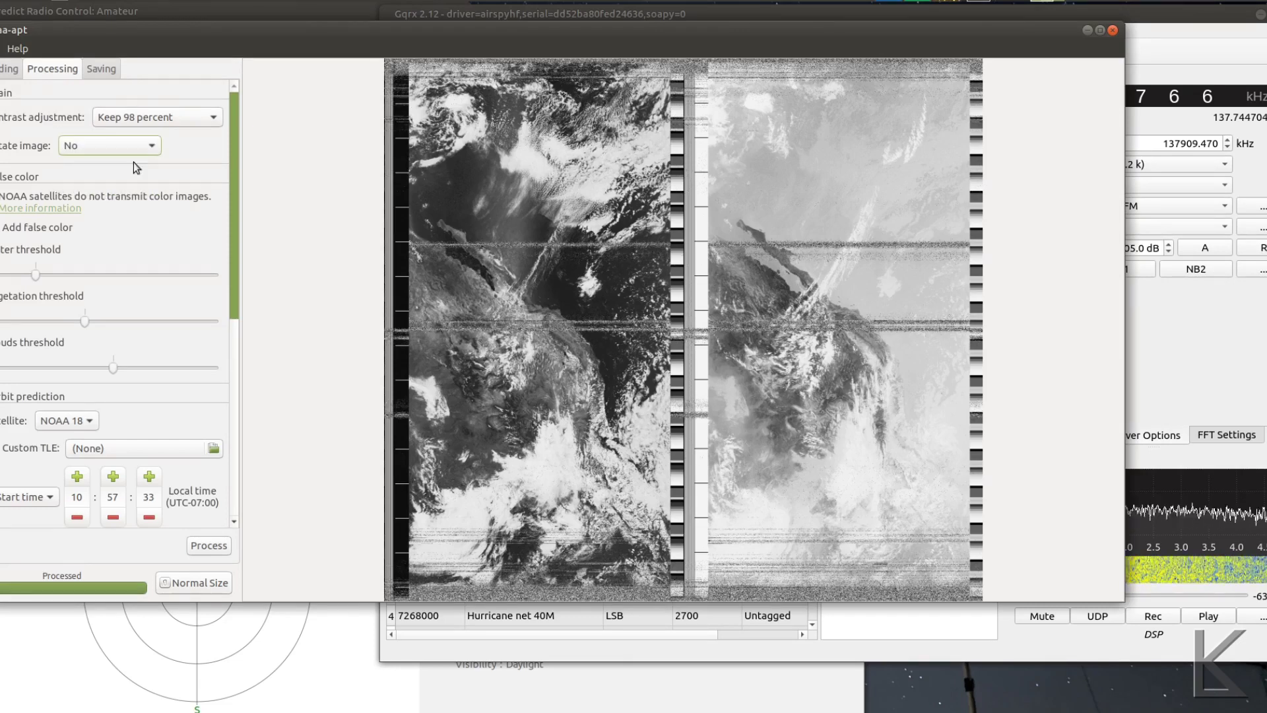
scroll(231, 359, "down", 5)
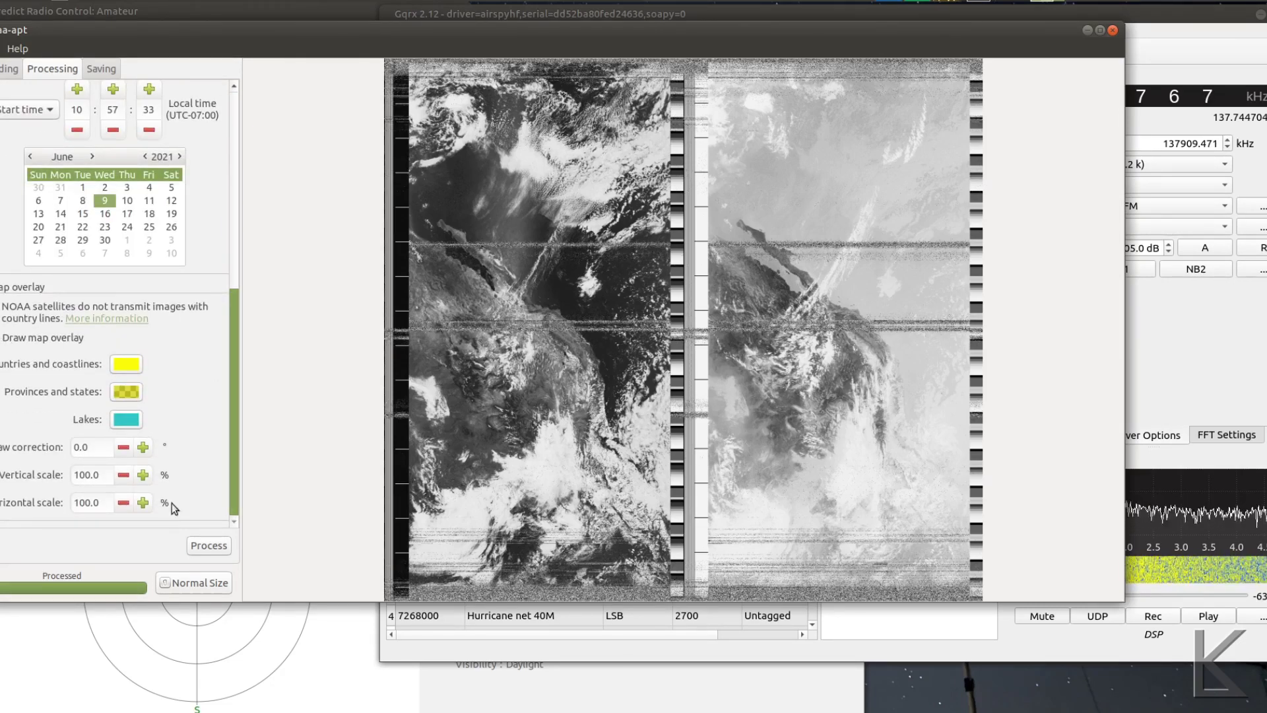
left_click(200, 548)
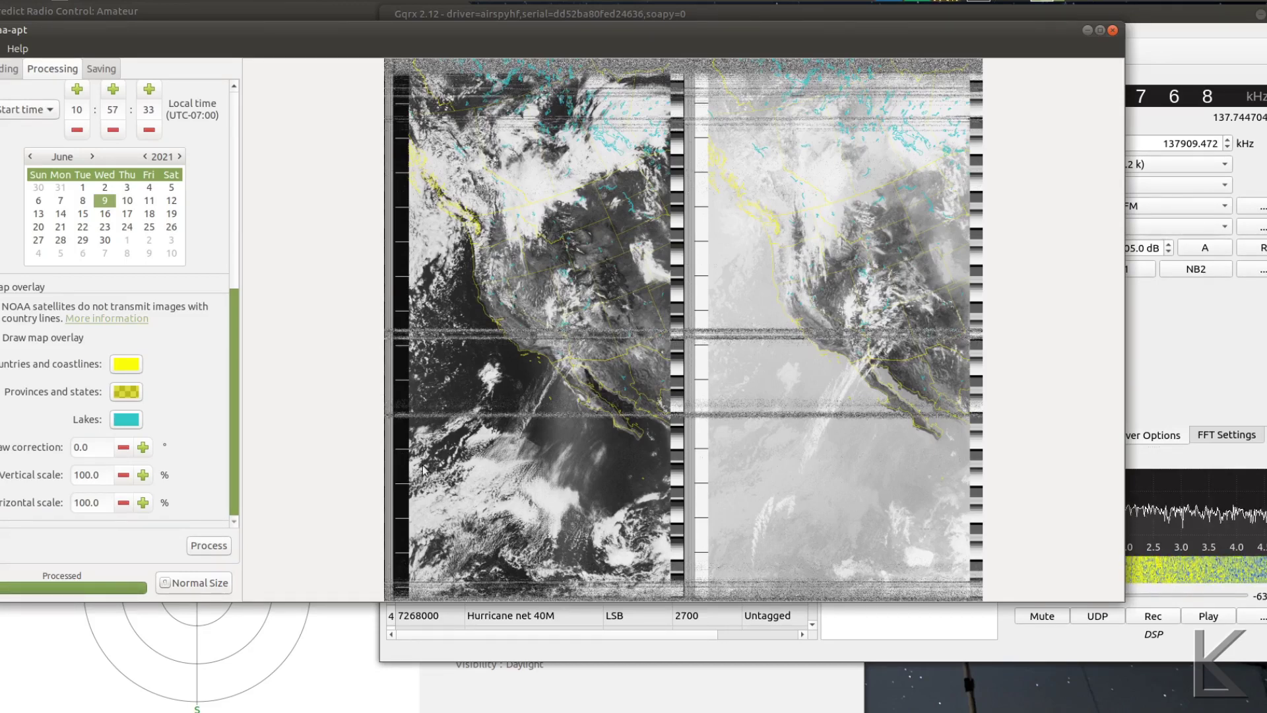
Show the map-overlaid NOAA 18 image at normal size to inspect western North America.
left_click(221, 581)
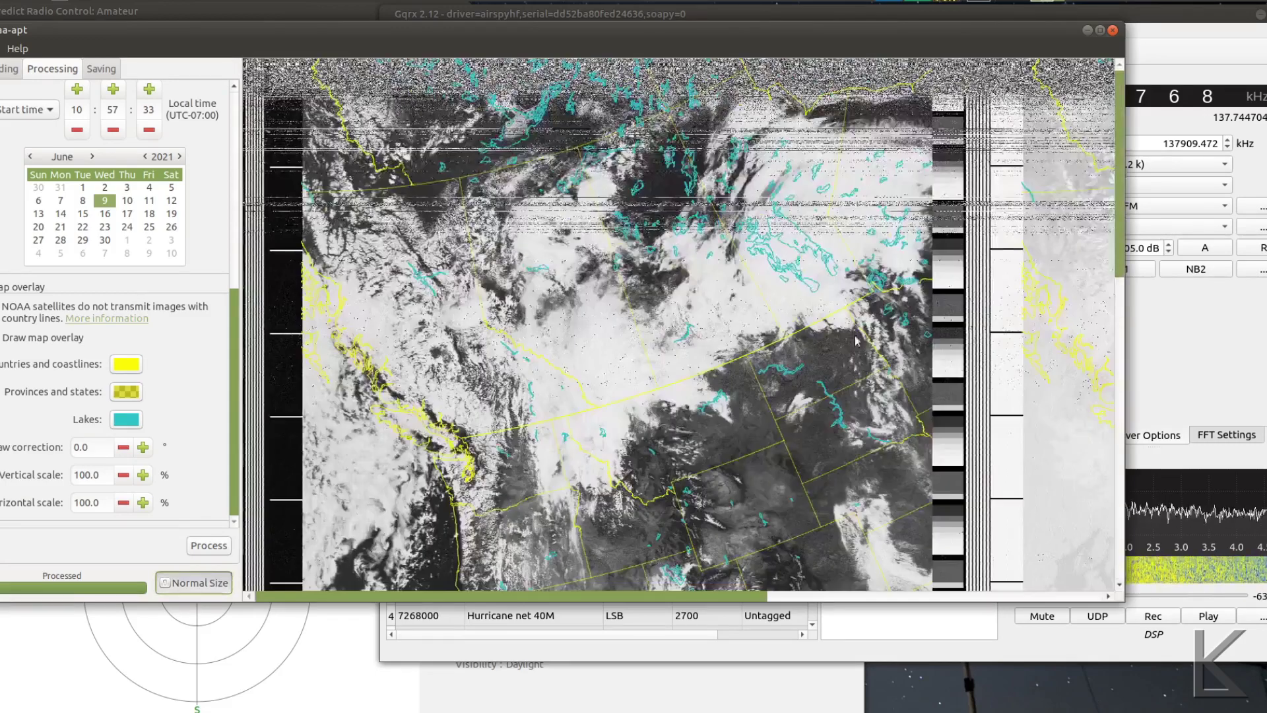